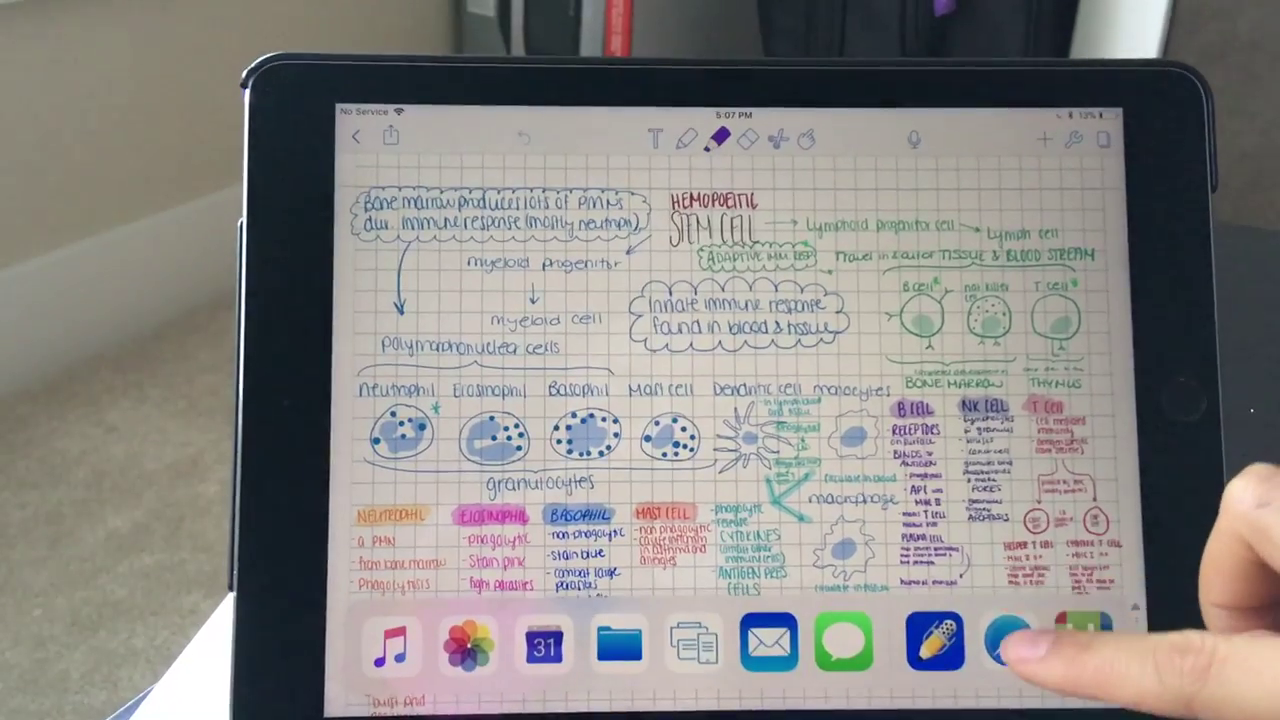
Drag Safari from the Dock to open it in Slide Over beside Notability.
left_click_drag(1005, 640, 1080, 440)
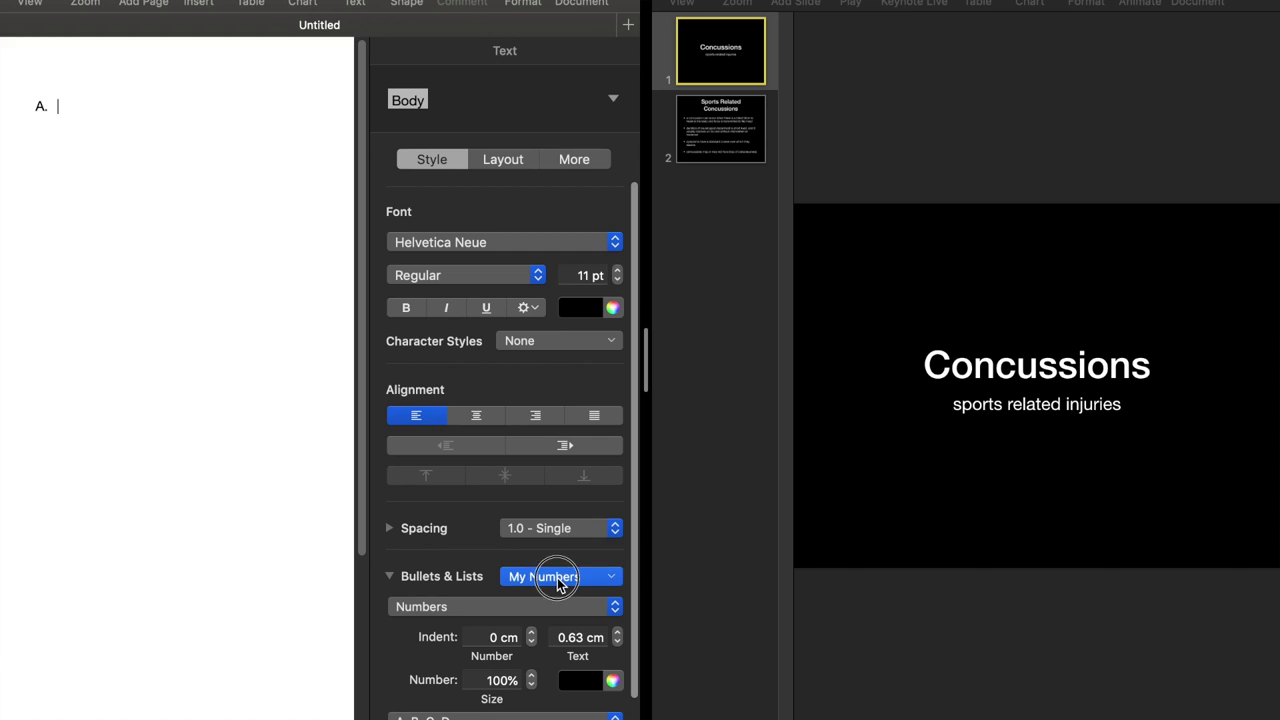
Set the first line's list style to None, removing its lettering.
left_click(557, 578)
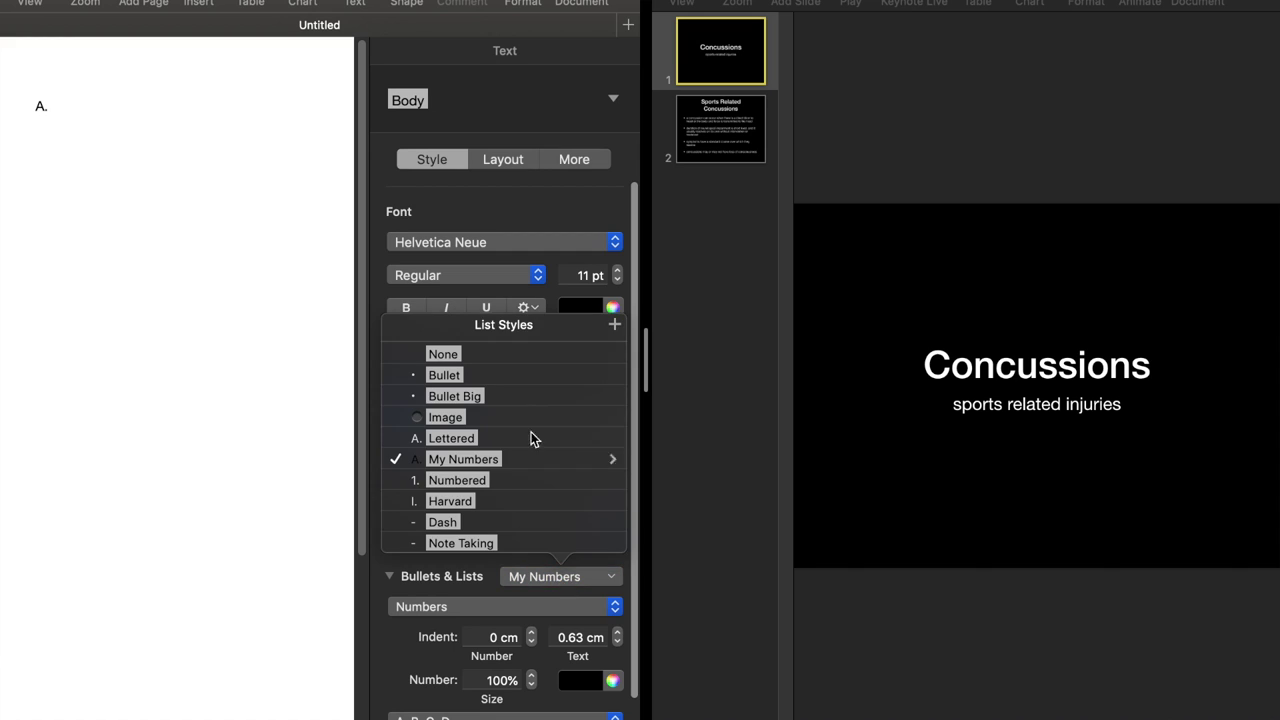
left_click(482, 350)
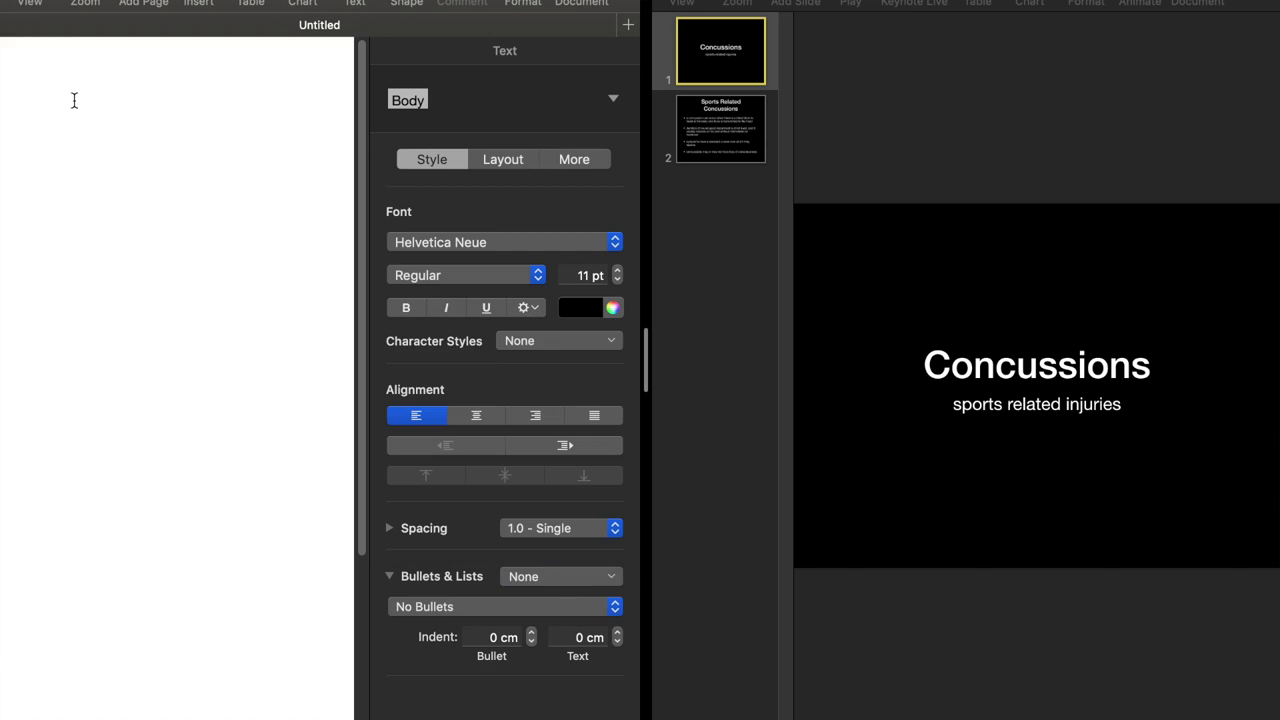
type("CON")
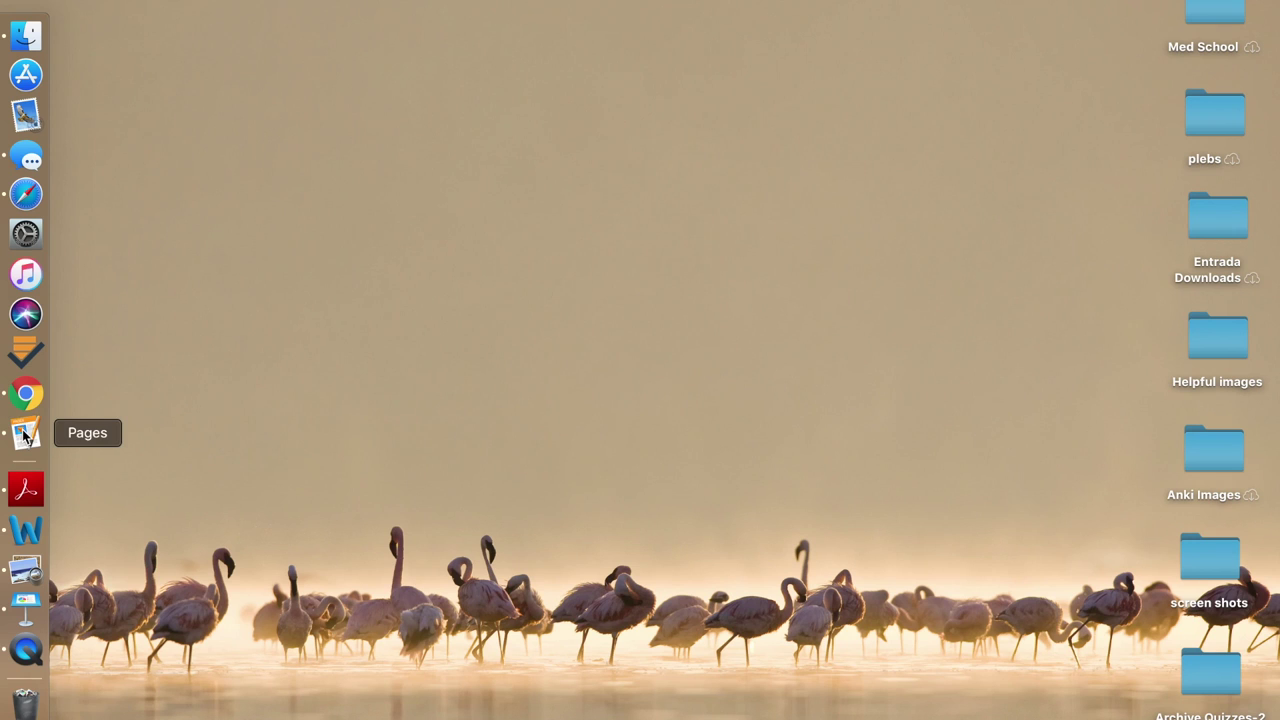
Launch Pages and create a new Blank document.
left_click(24, 436)
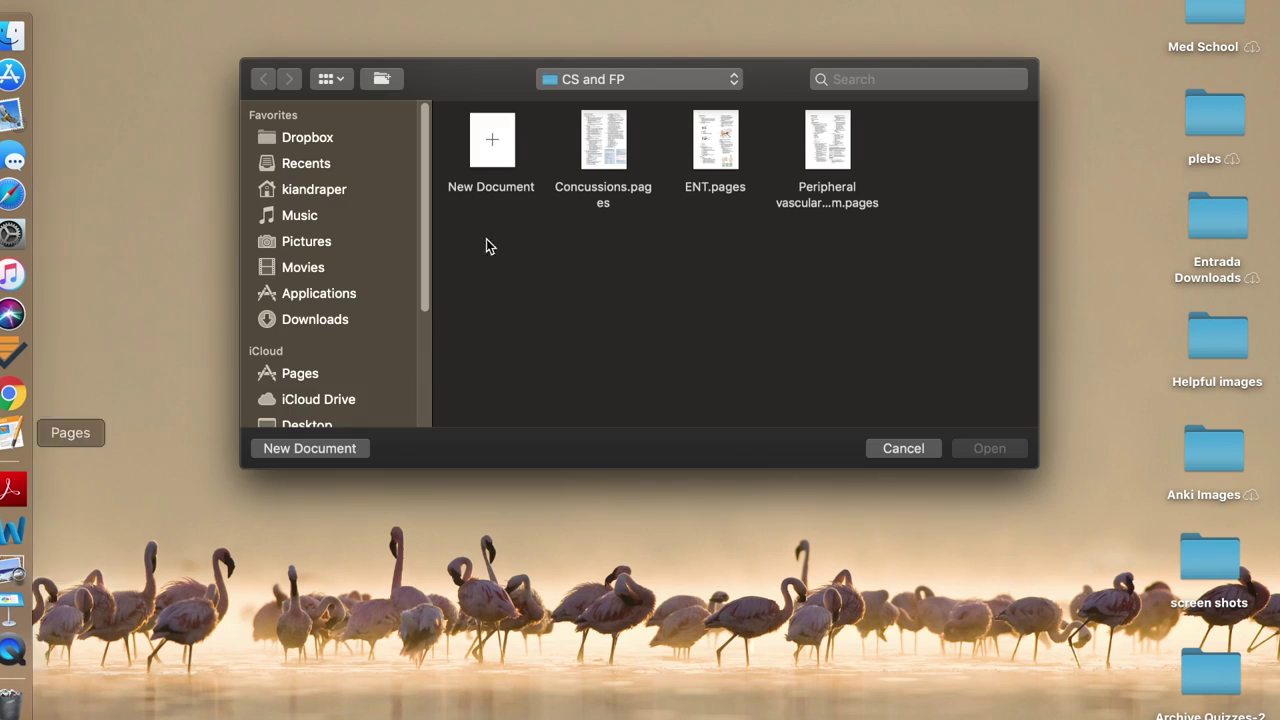
double_click(486, 155)
double_click(508, 166)
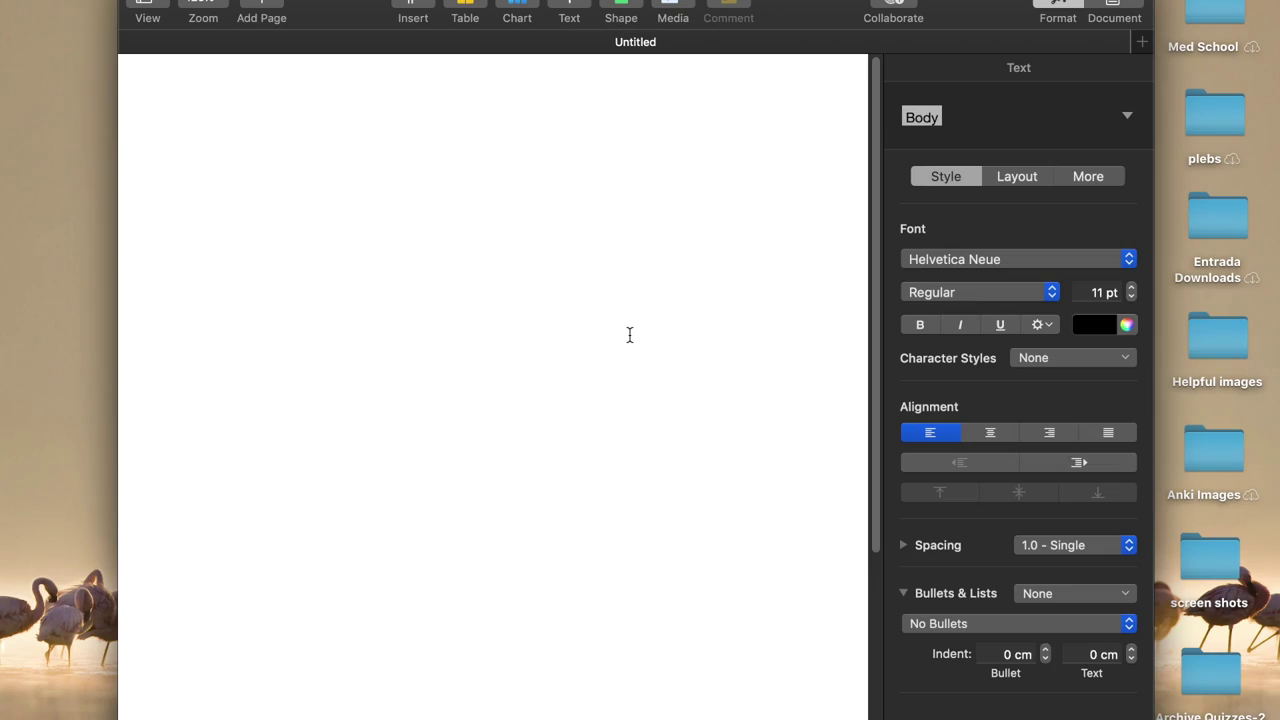
Set the top, left, bottom and right document margins to 1 cm.
left_click(1113, 8)
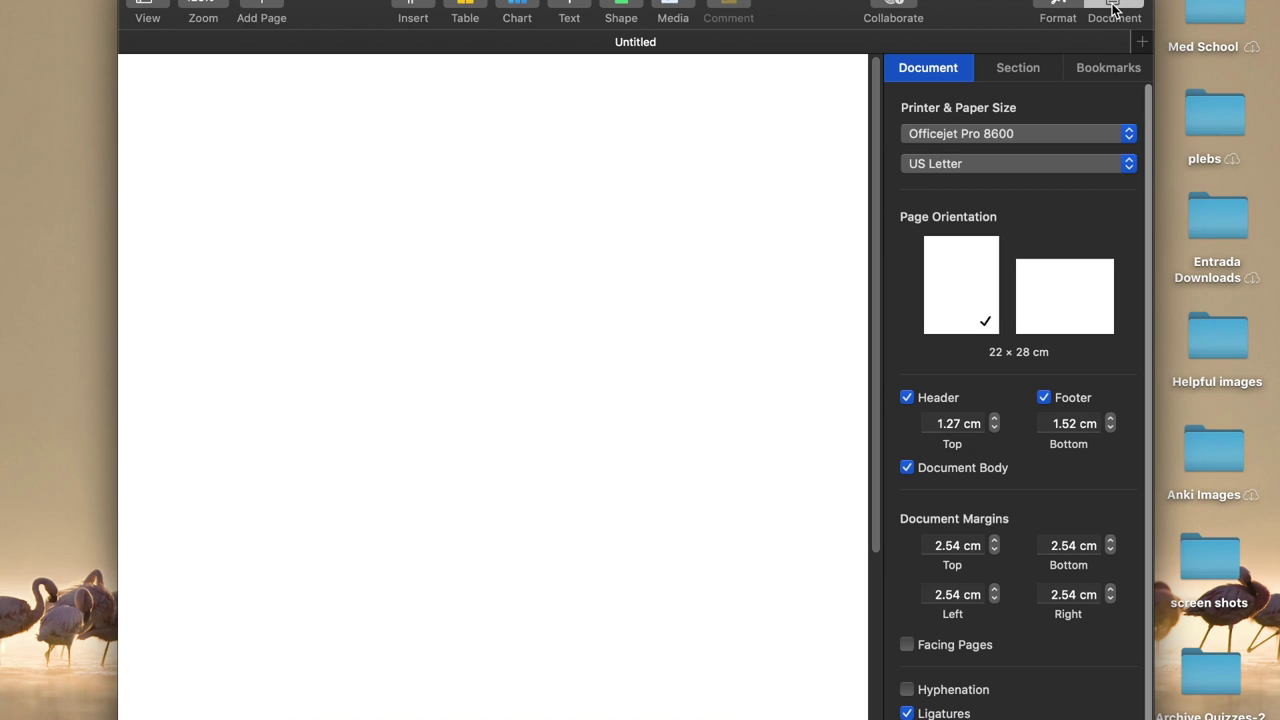
double_click(963, 544)
type("1")
double_click(957, 594)
type("1")
double_click(1064, 545)
type("1")
double_click(1055, 594)
type("1")
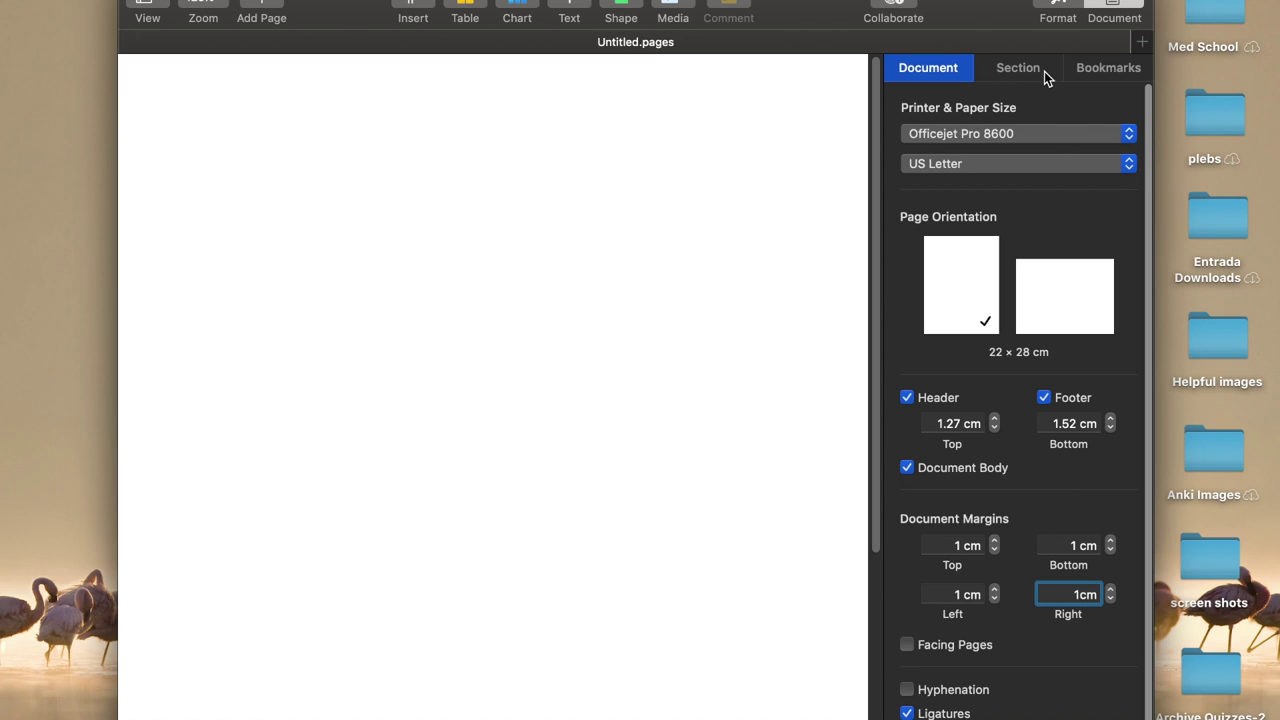
left_click(1071, 7)
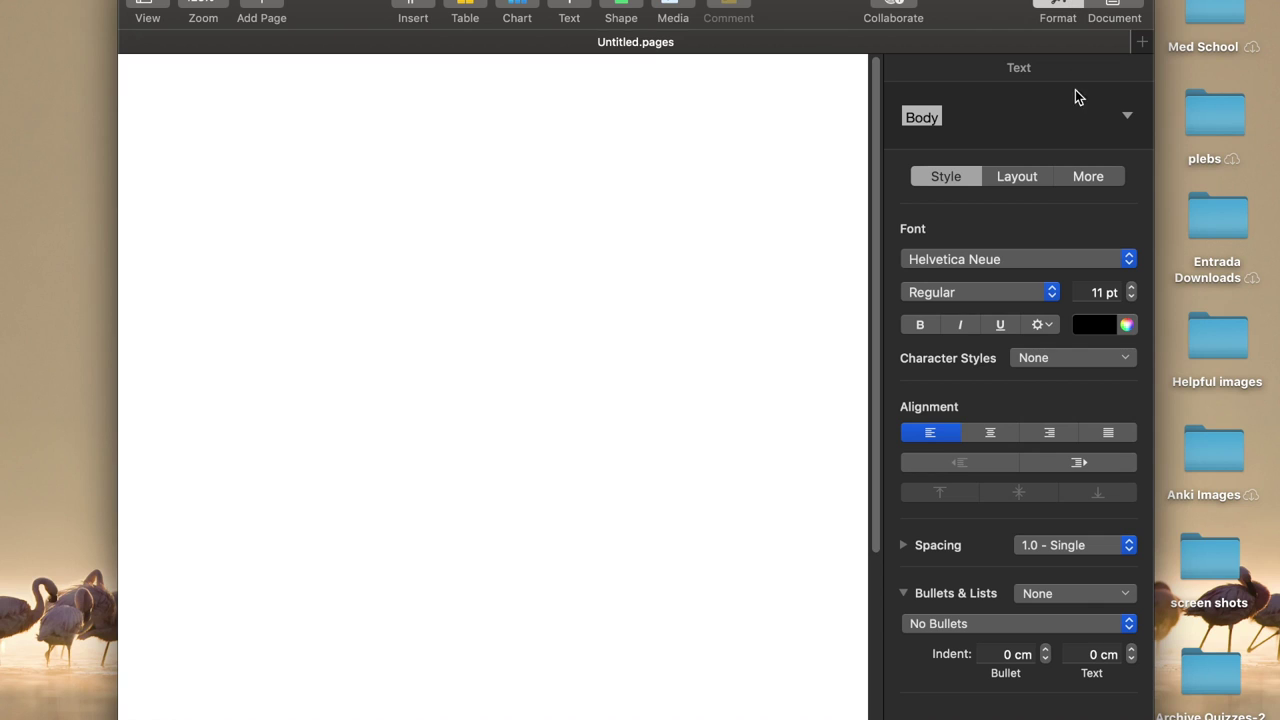
Set the body text layout to 2 columns.
left_click(1035, 170)
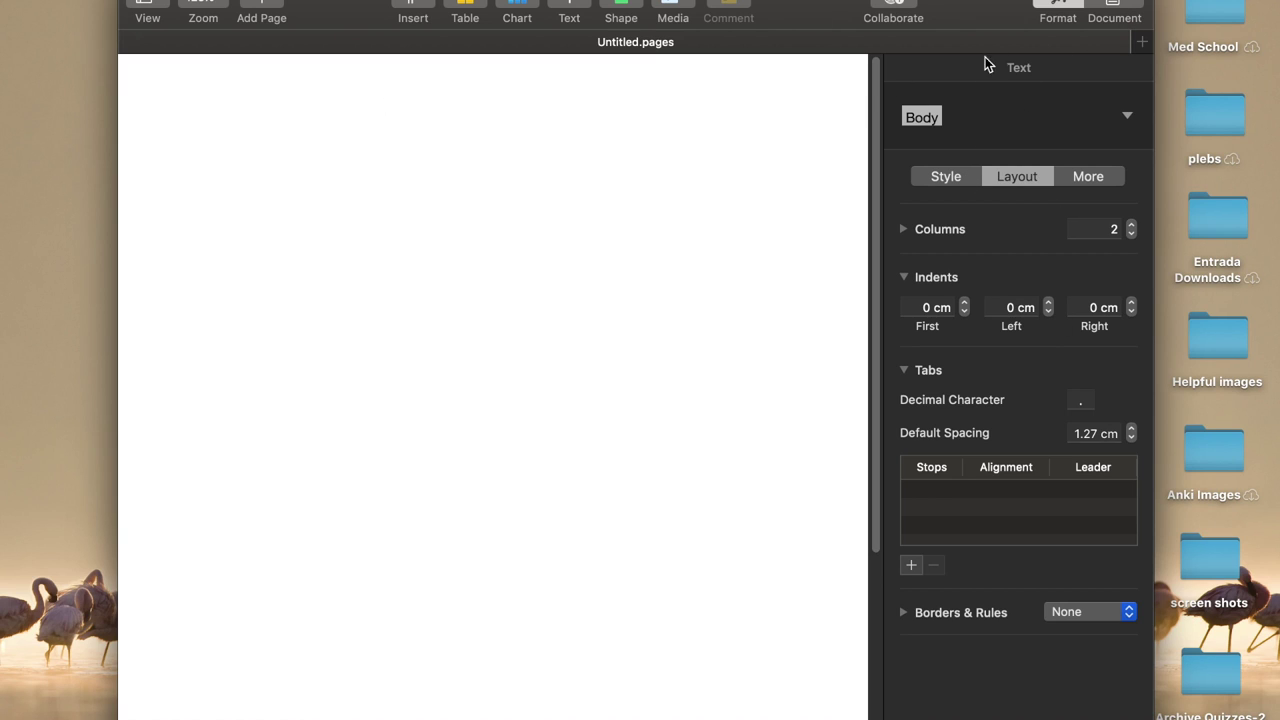
left_click(955, 177)
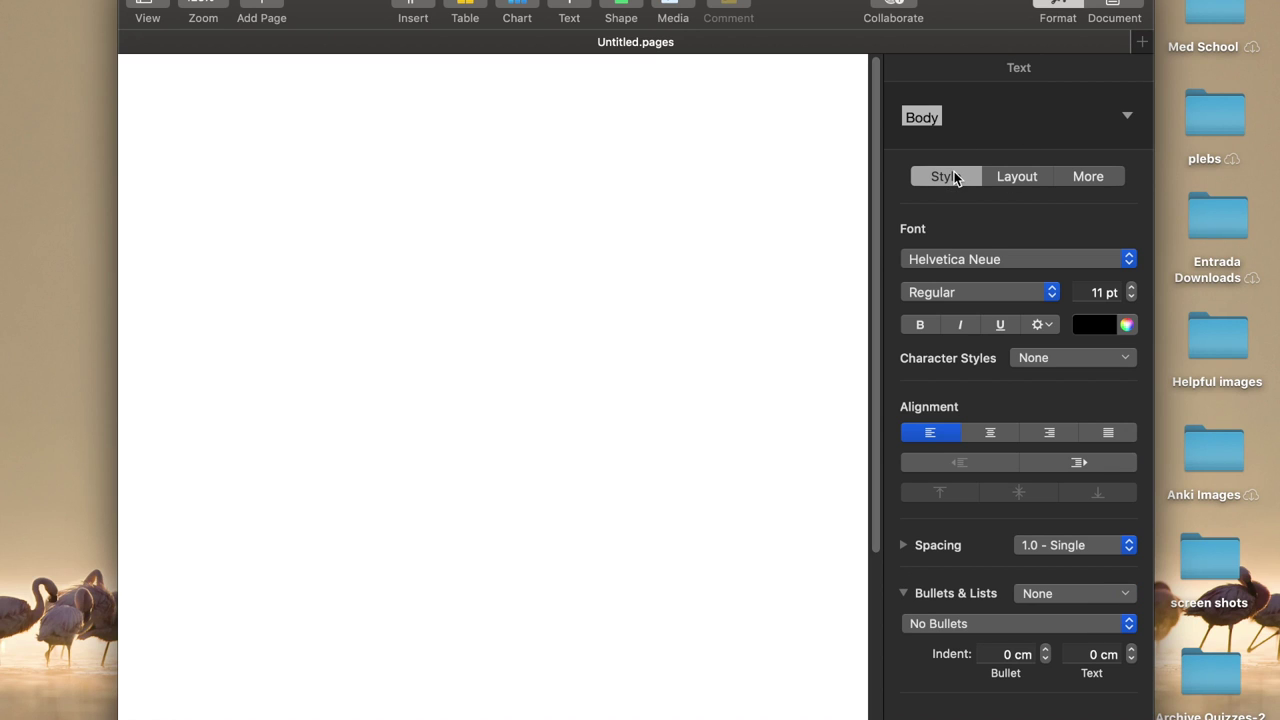
Add a new custom list style named 'Kian's Notes'.
left_click(1068, 604)
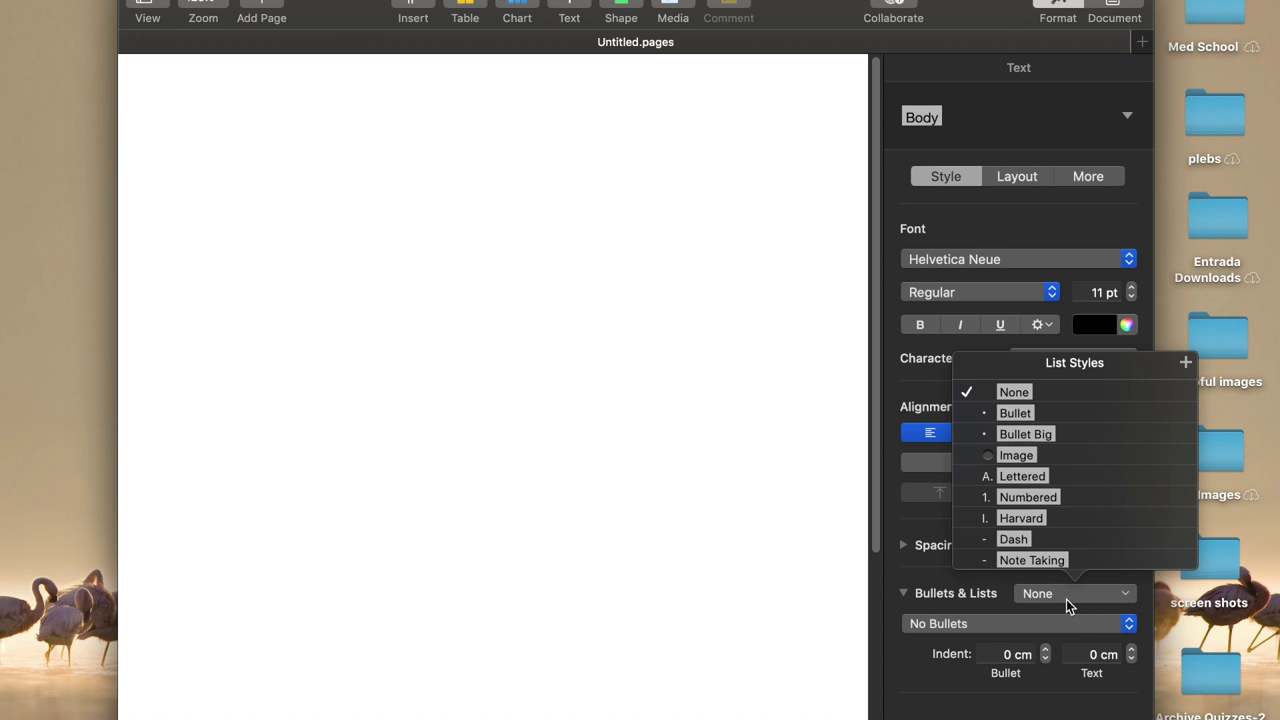
left_click(1186, 363)
type("Kian")
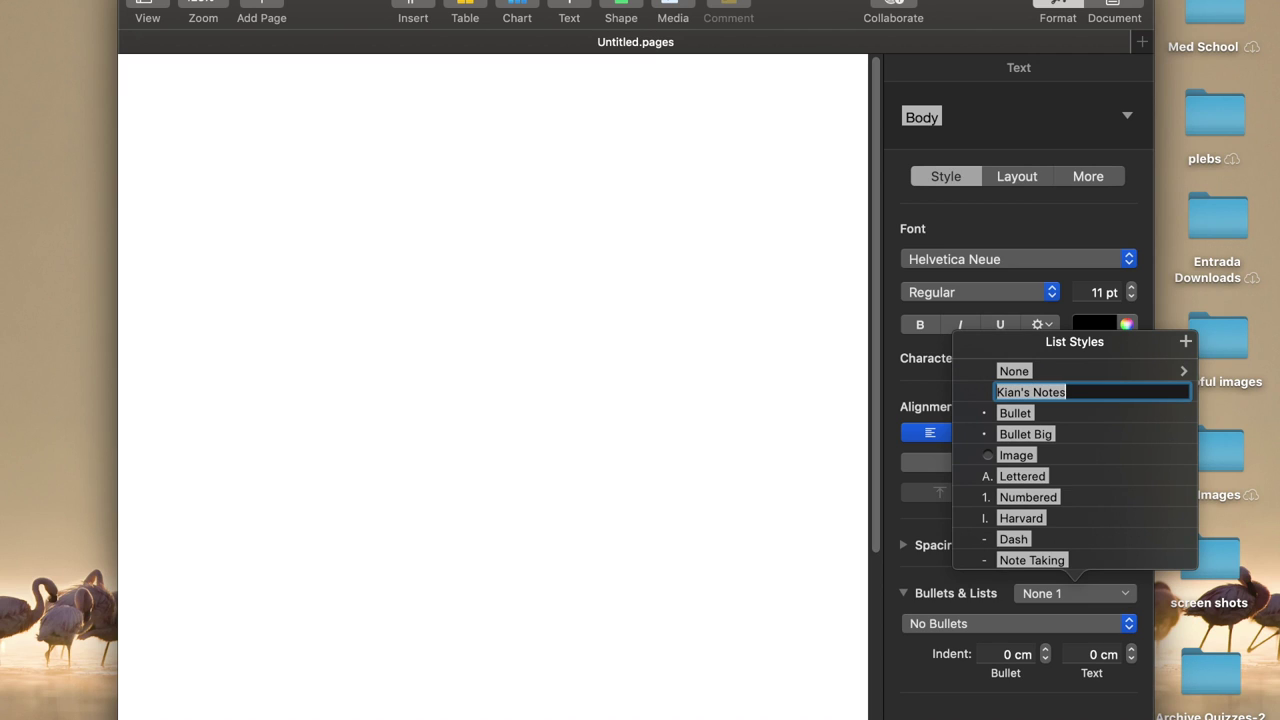
type("'s Notes")
key("Return")
left_click(982, 692)
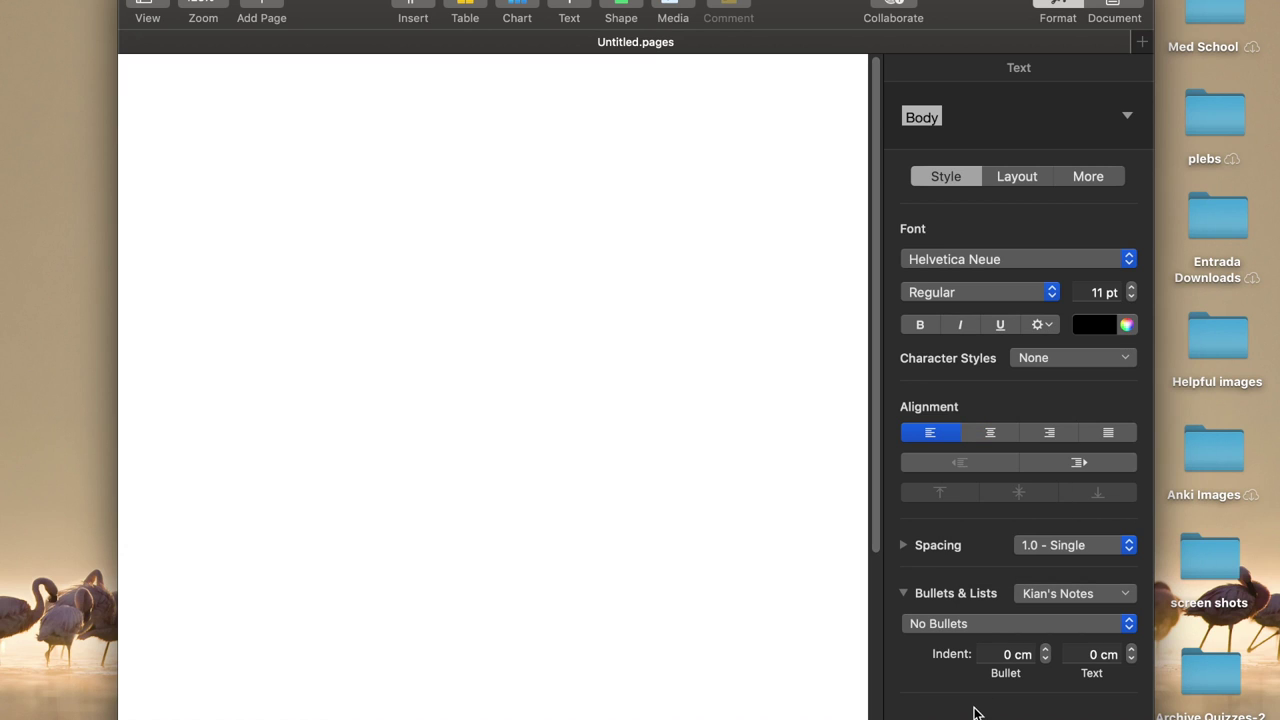
Change the Kian's Notes bullet type to Numbers.
left_click(988, 628)
left_click(980, 674)
left_click(1000, 715)
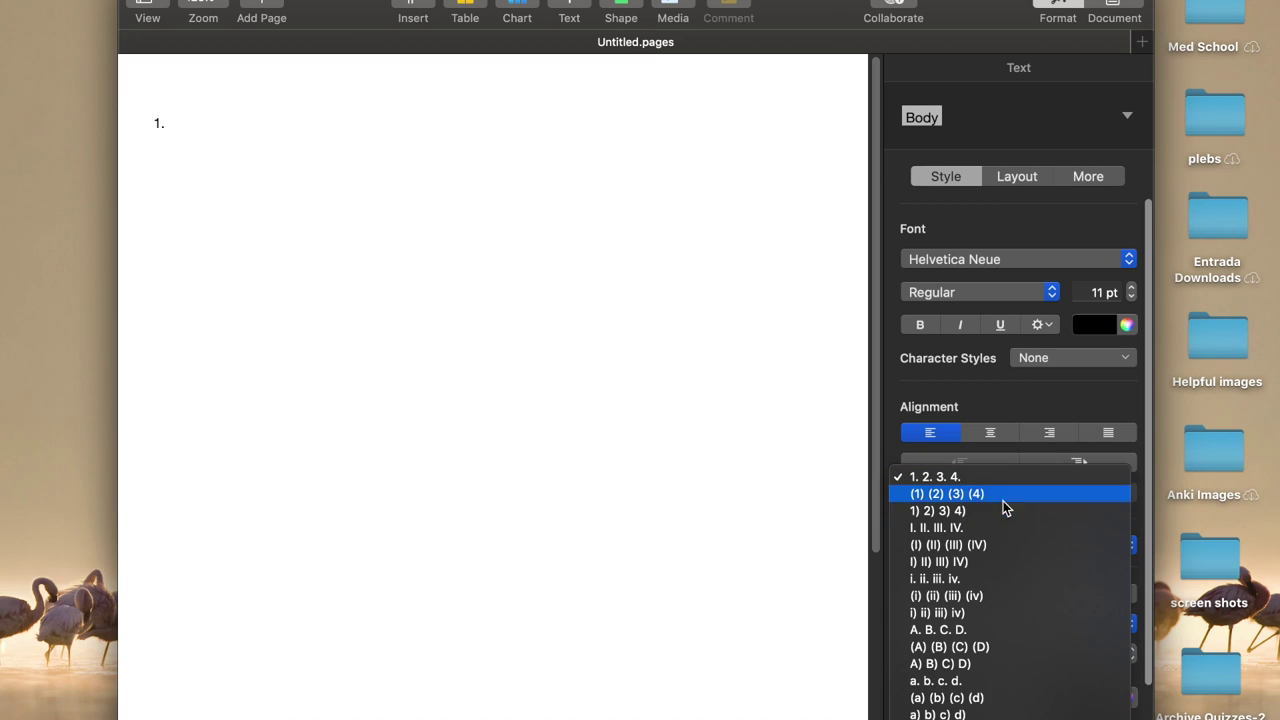
Give top-level items A. B. C. D. lettering and type a first line.
left_click(984, 630)
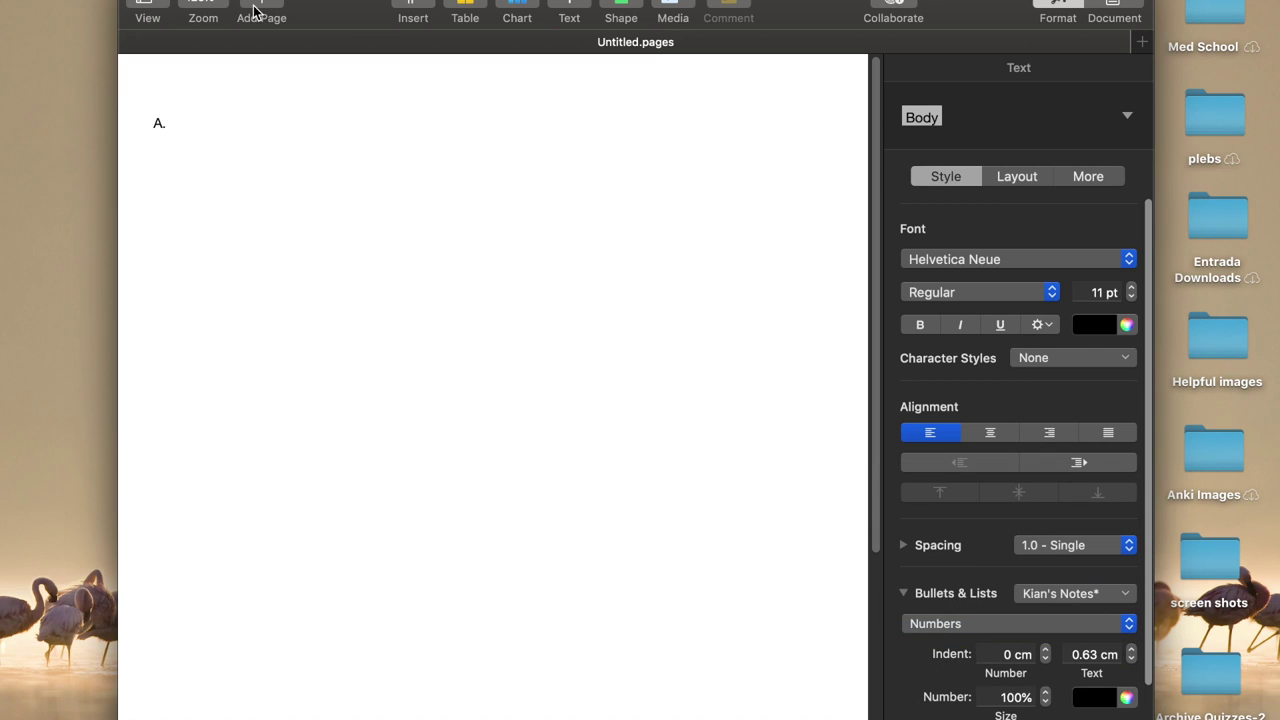
left_click(228, 104)
left_click(163, 149)
type("Hel")
Add an indented second level numbered 1. 2. 3. with 'this is how I take no', then indent deeper.
key("Return")
key("Tab")
left_click(1019, 623)
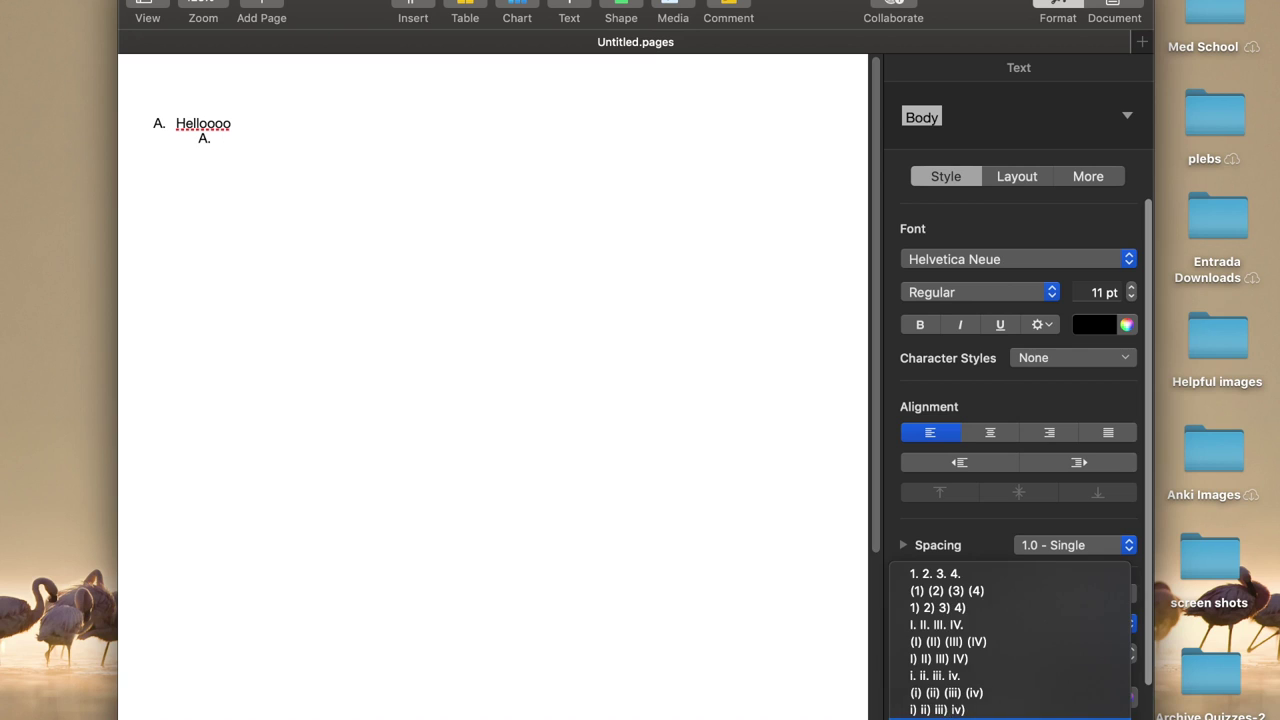
left_click(960, 576)
type("this is how")
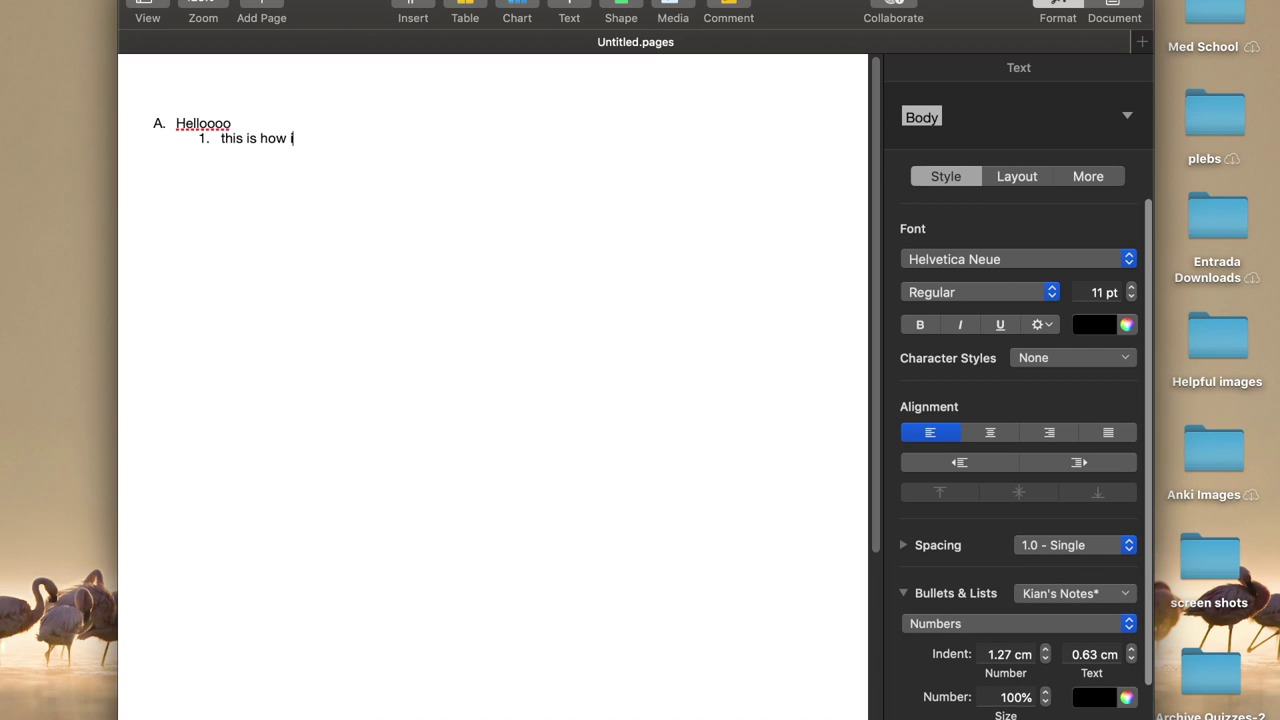
type(" I take notes")
key("Tab")
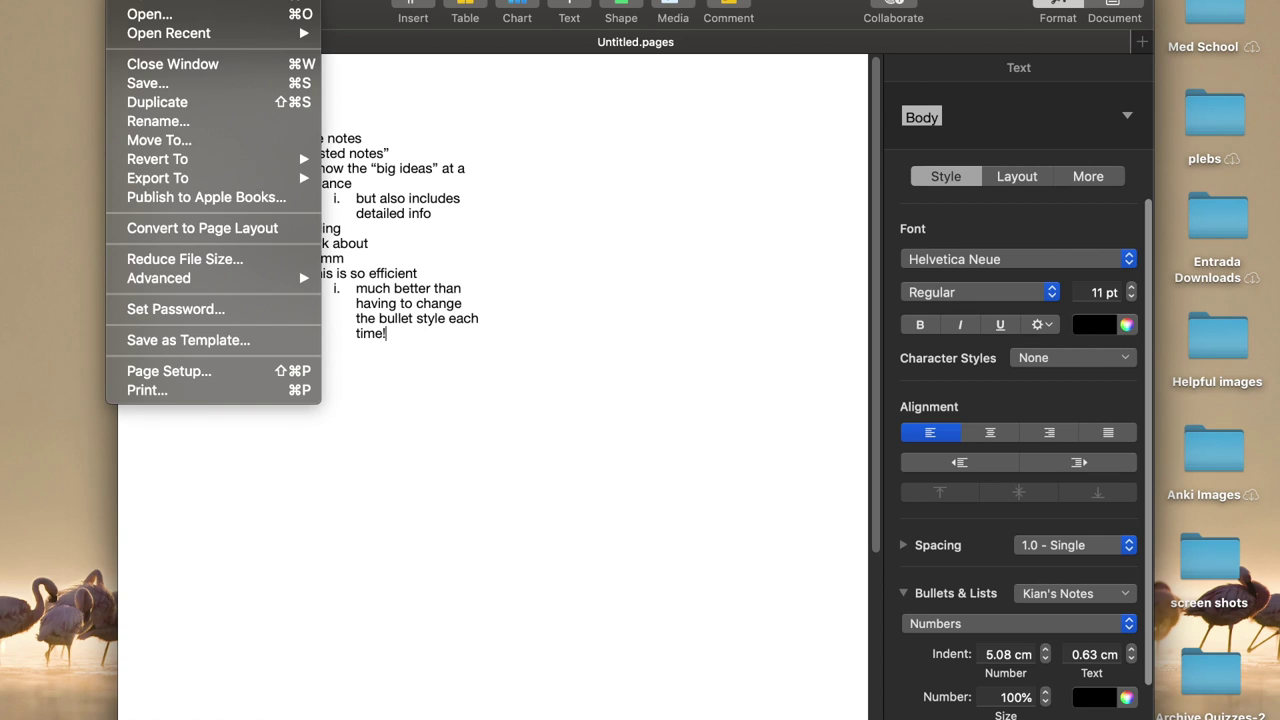
Save the outline as a template named 'custom notes', then close the practice document.
left_click(183, 340)
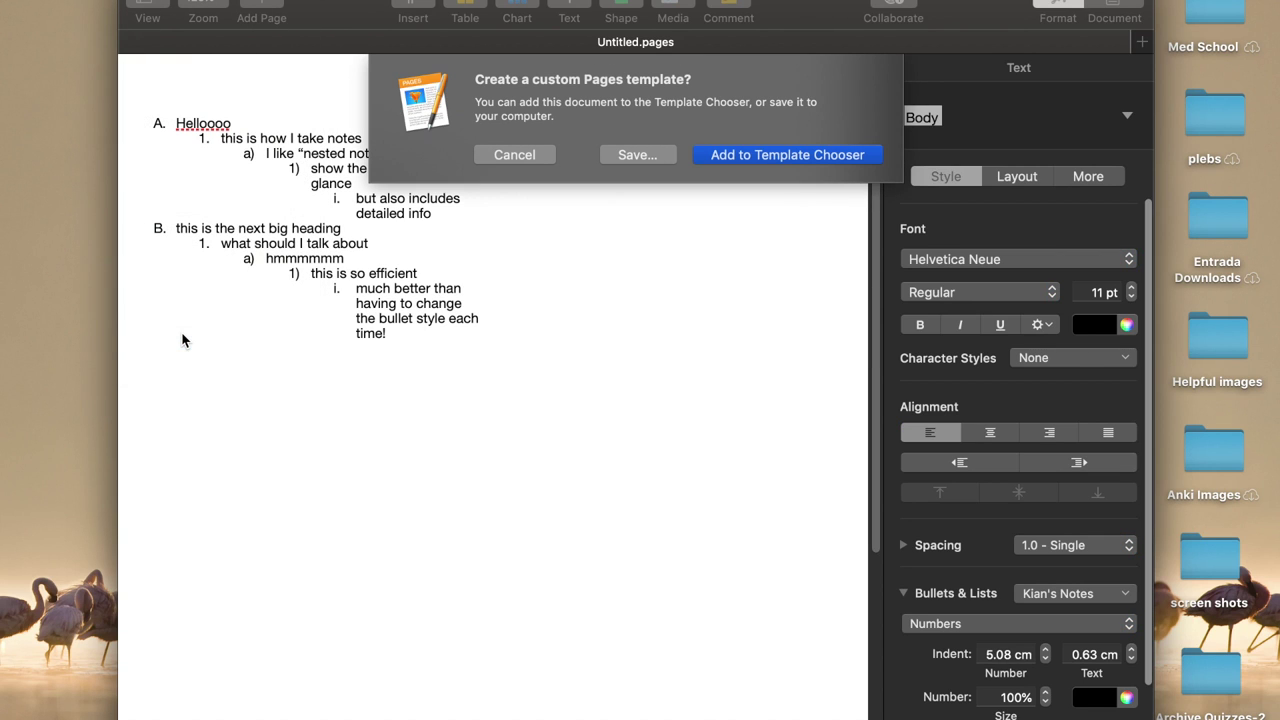
left_click(754, 162)
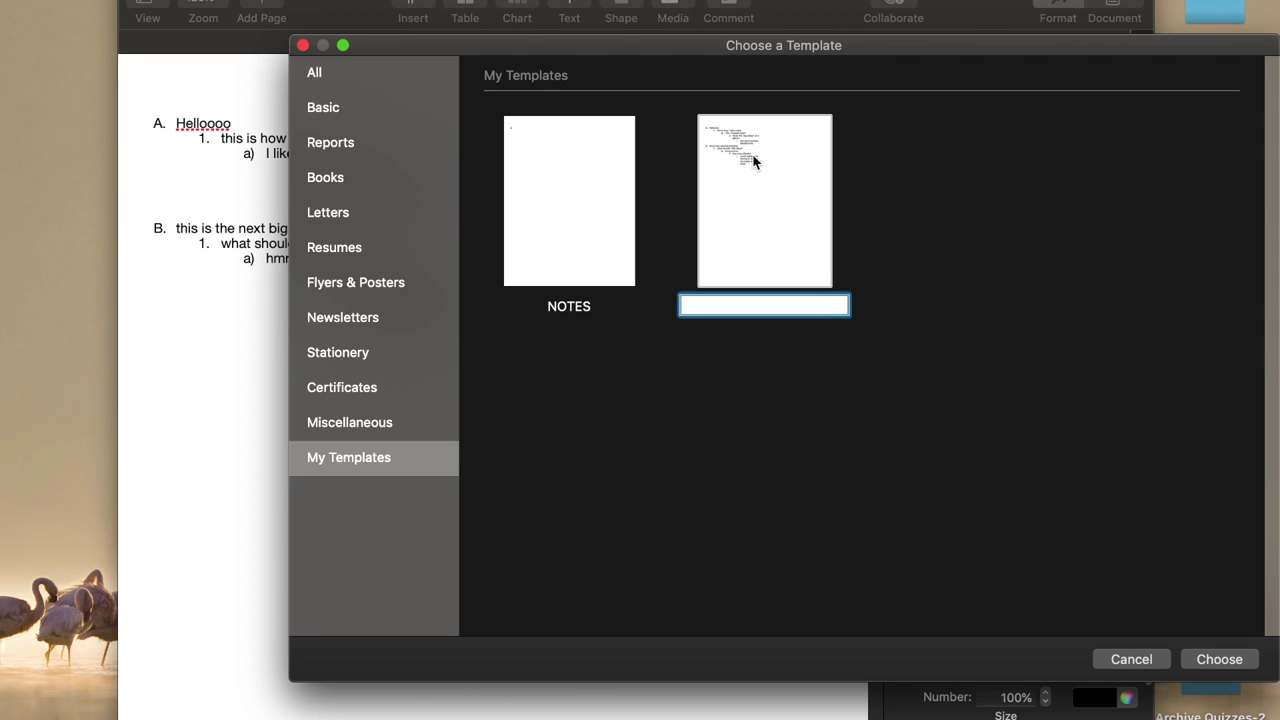
left_click(749, 309)
type("custom no")
key("BackSpace")
type("otes")
left_click(1145, 663)
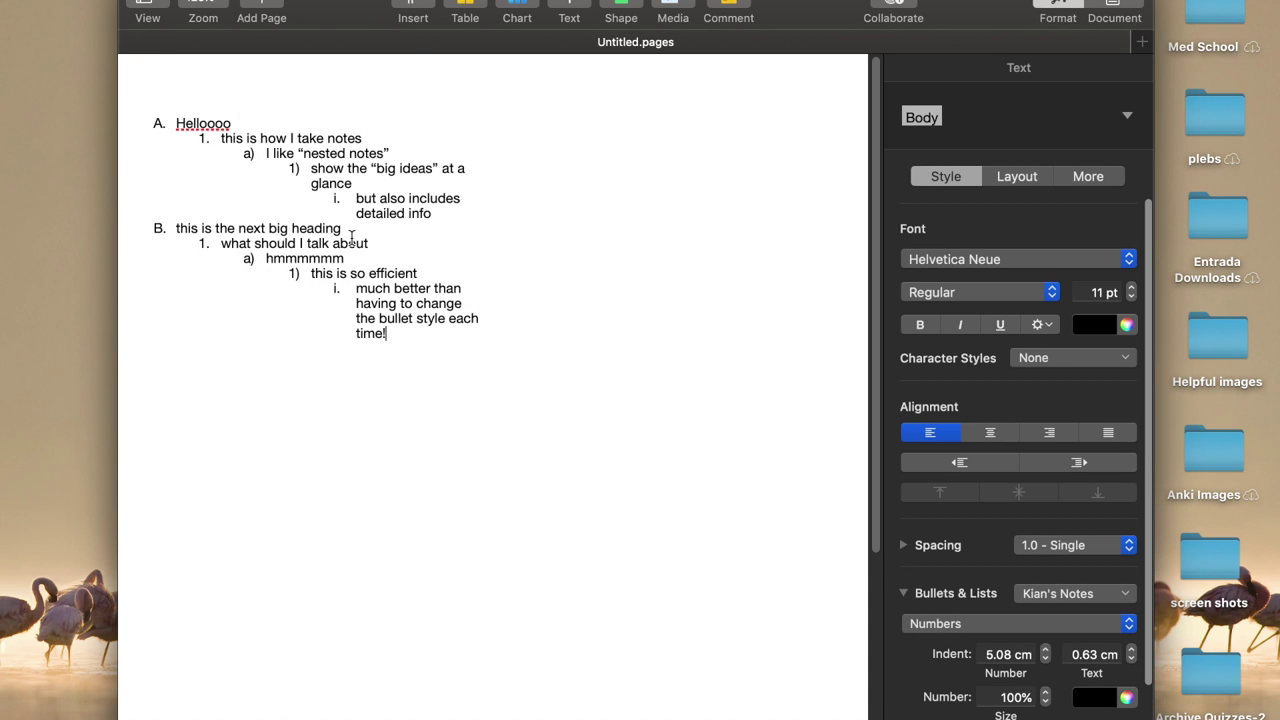
key("super+w")
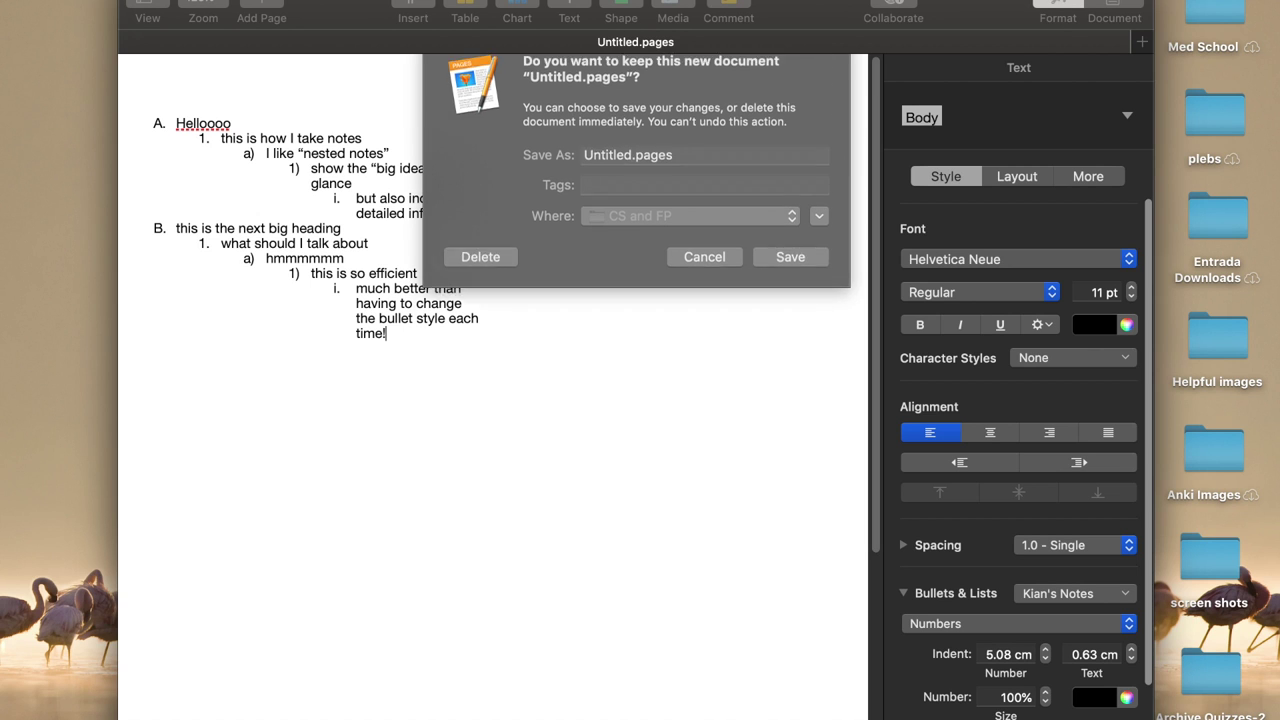
Discard the practice document and move the blank notes onto the desktop beside Keynote.
left_click(480, 279)
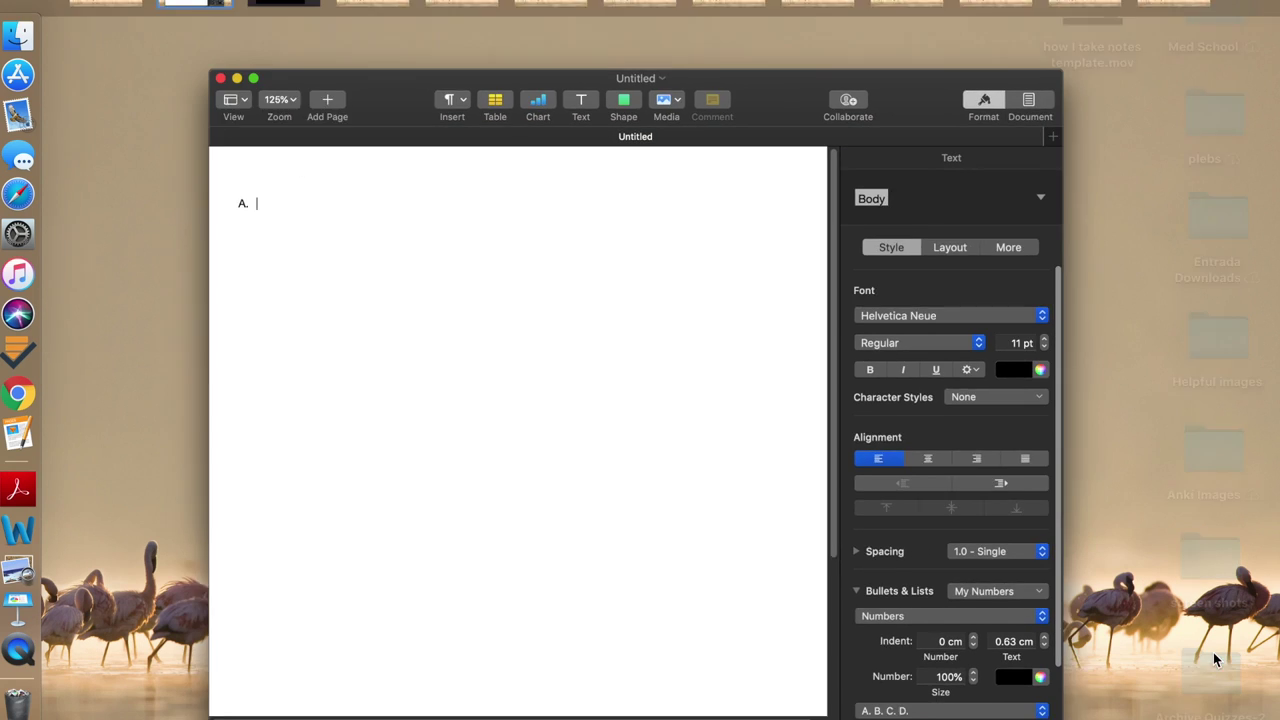
key("ctrl+Up")
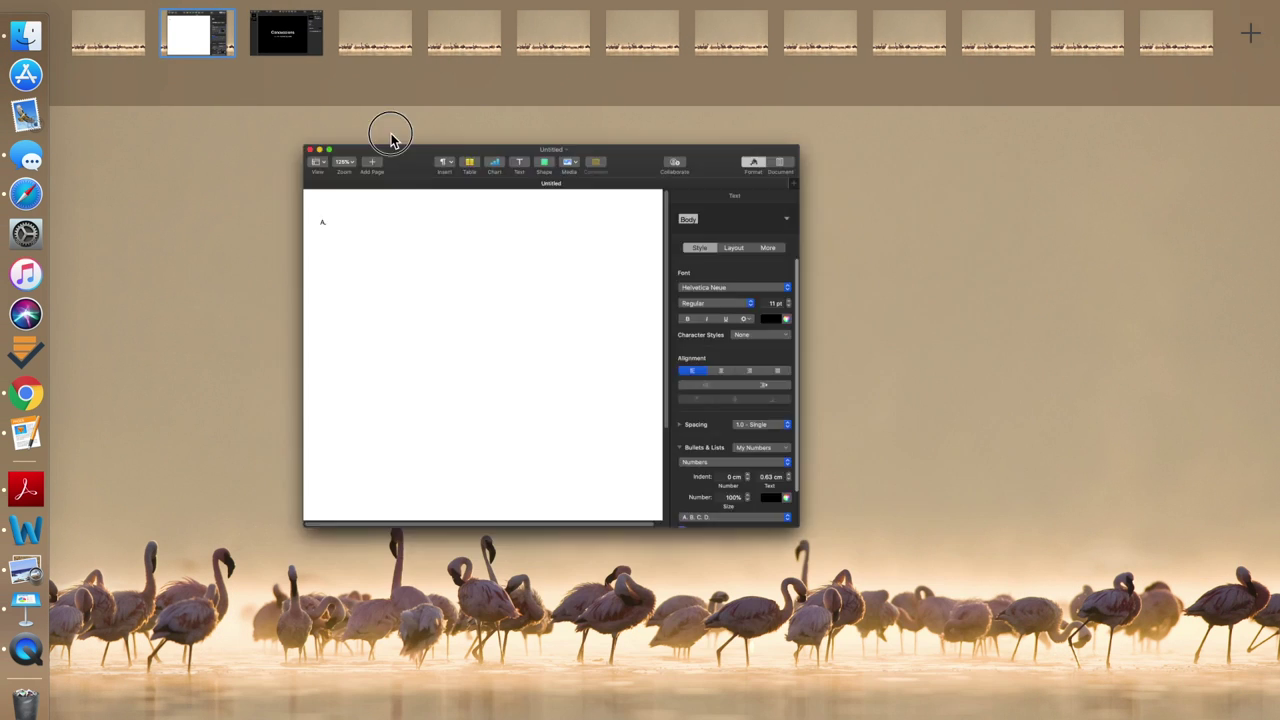
left_click_drag(390, 138, 330, 20)
left_click(316, 36)
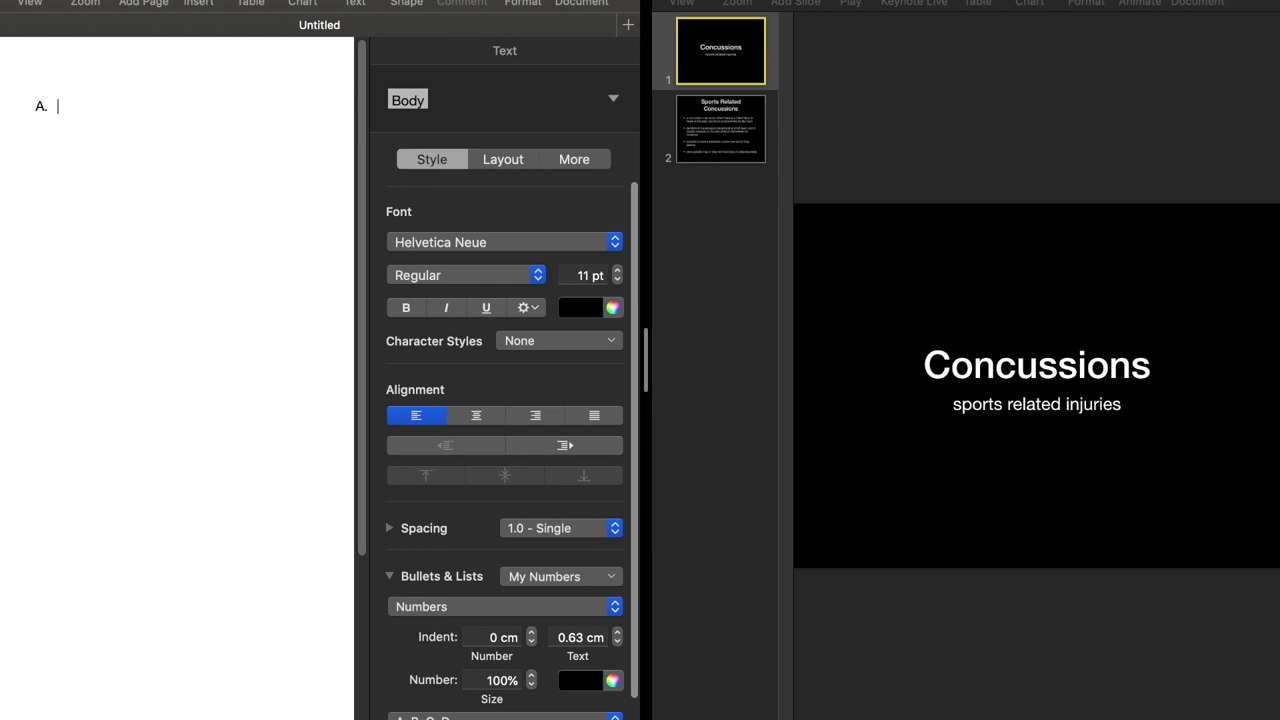
Type a plain 'CONCUSSION' heading with no list style.
left_click(560, 578)
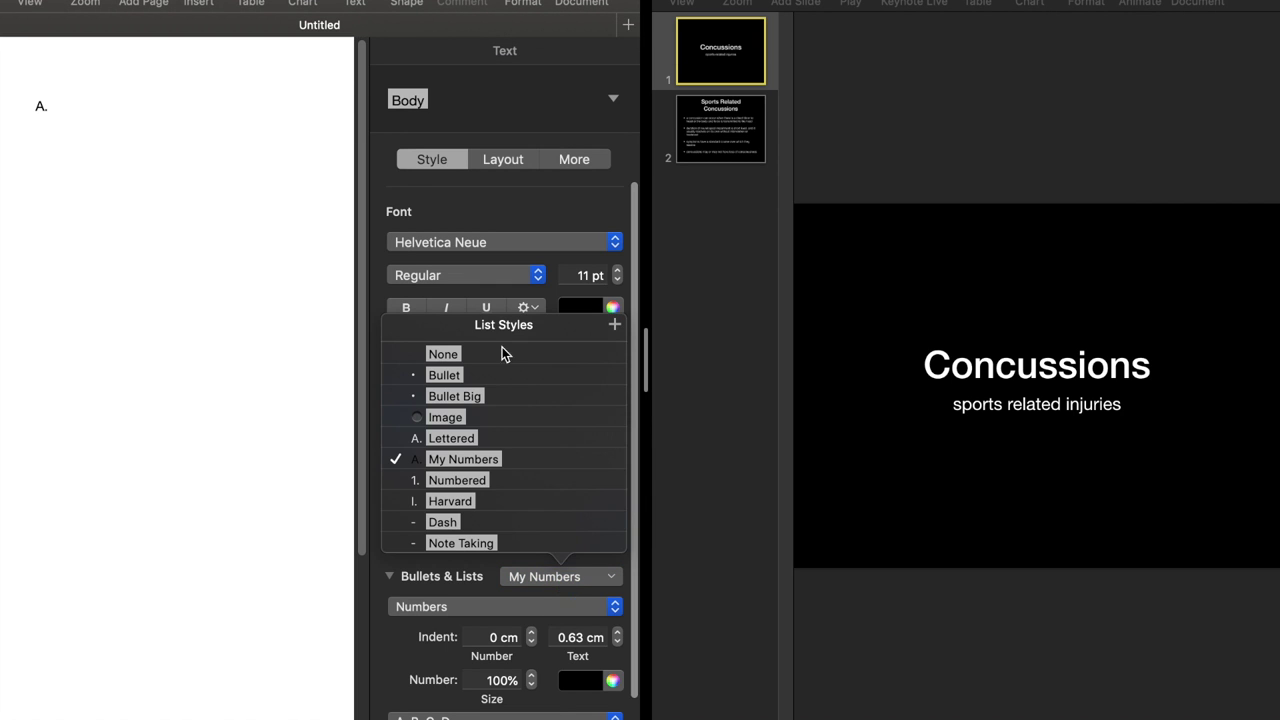
left_click(484, 352)
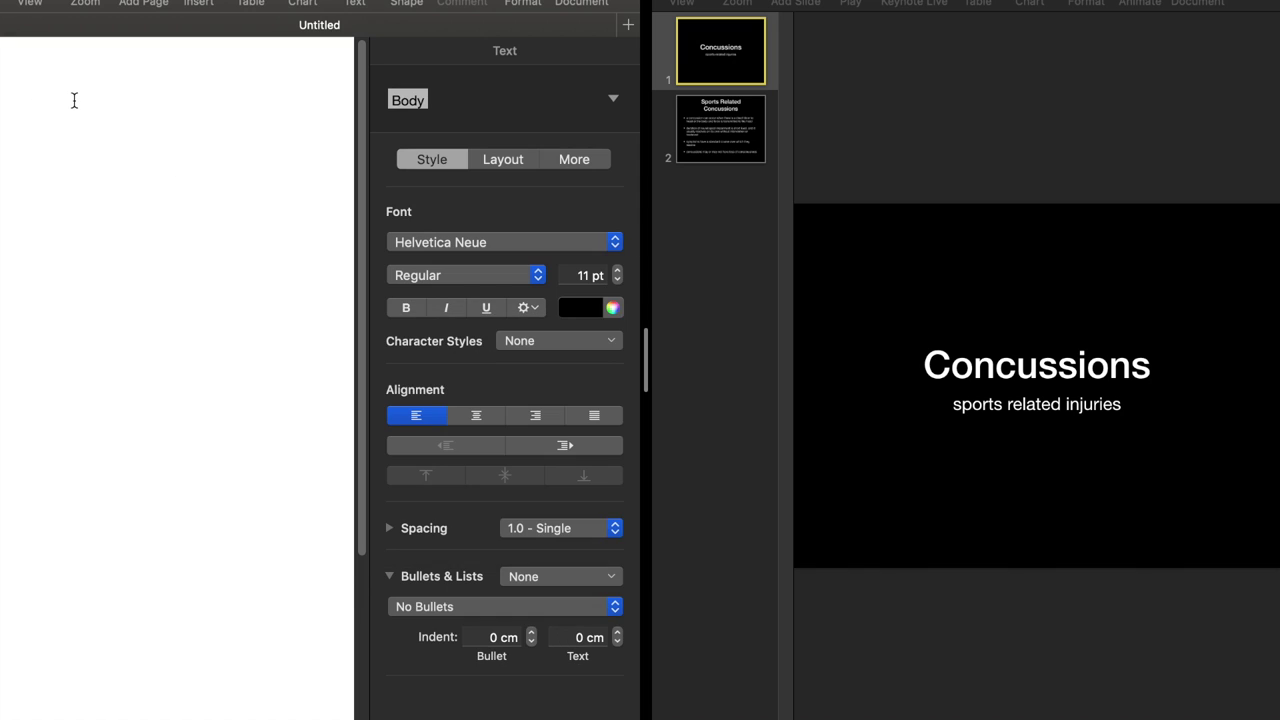
type("CONCUSS")
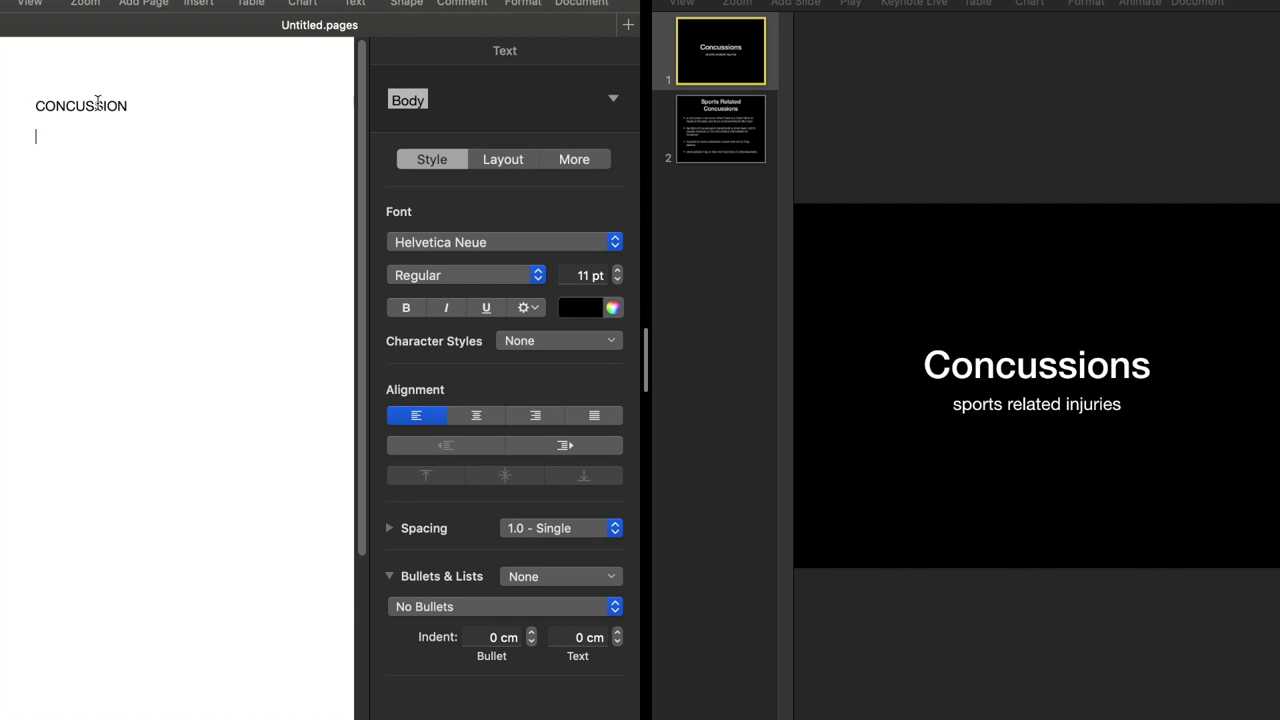
type("ION")
key("Return")
Apply My Numbers and add item 'A. Sports related concussions' from the Keynote slide.
left_click(522, 577)
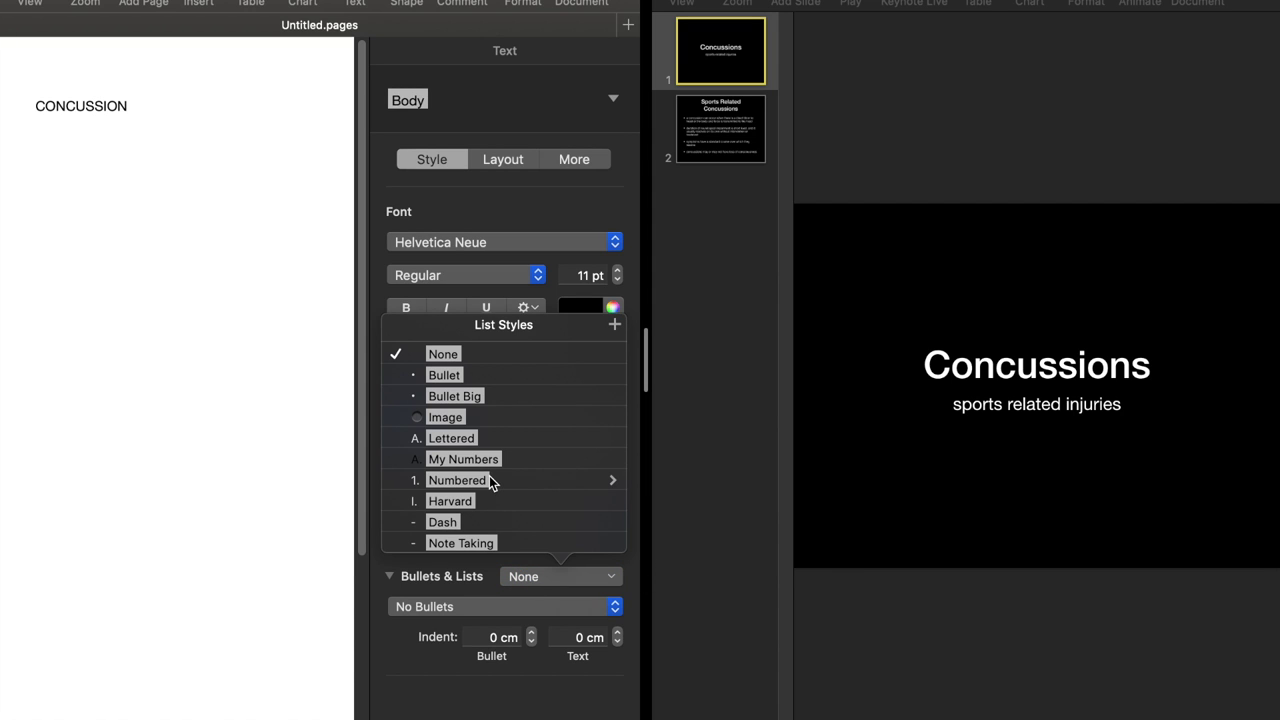
left_click(485, 463)
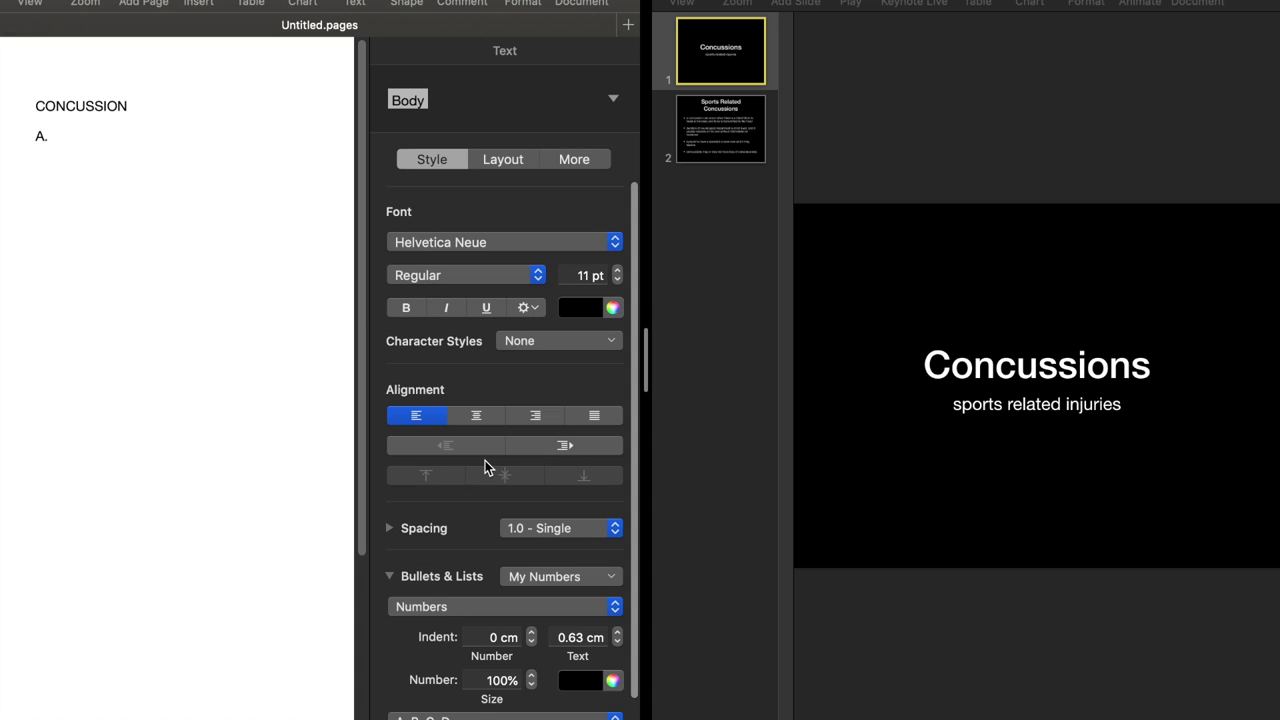
left_click(715, 137)
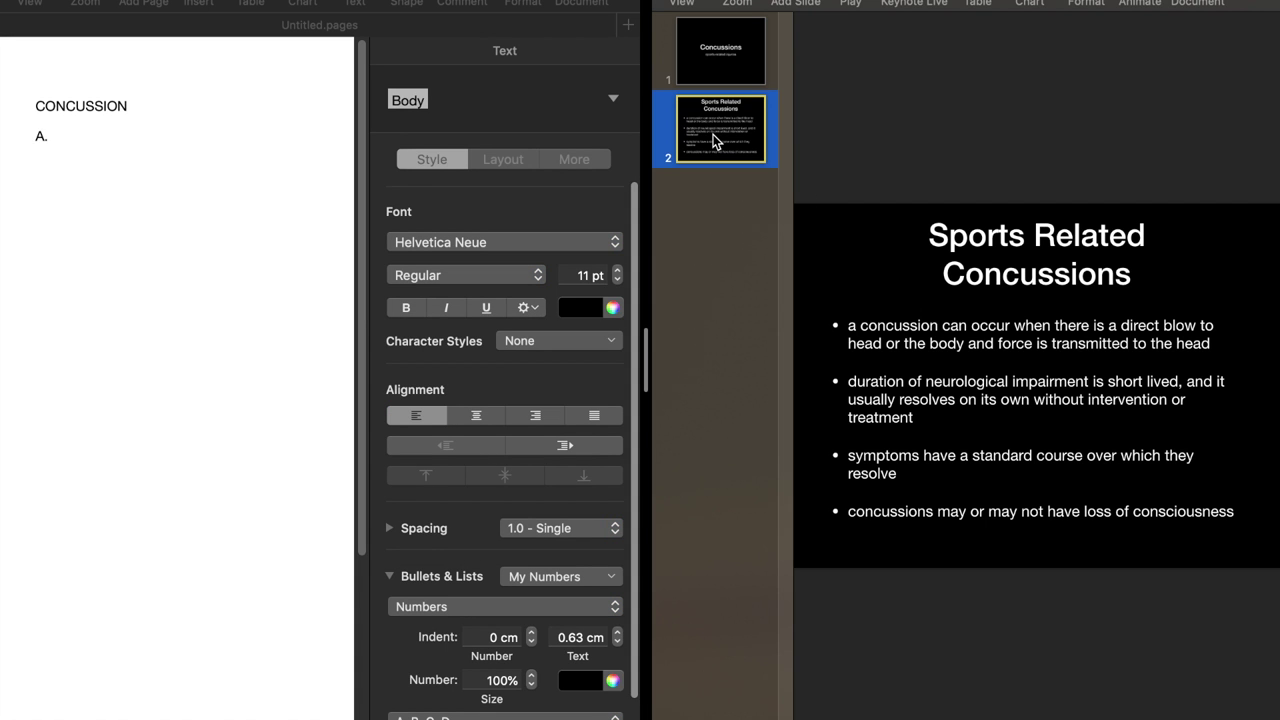
left_click(128, 149)
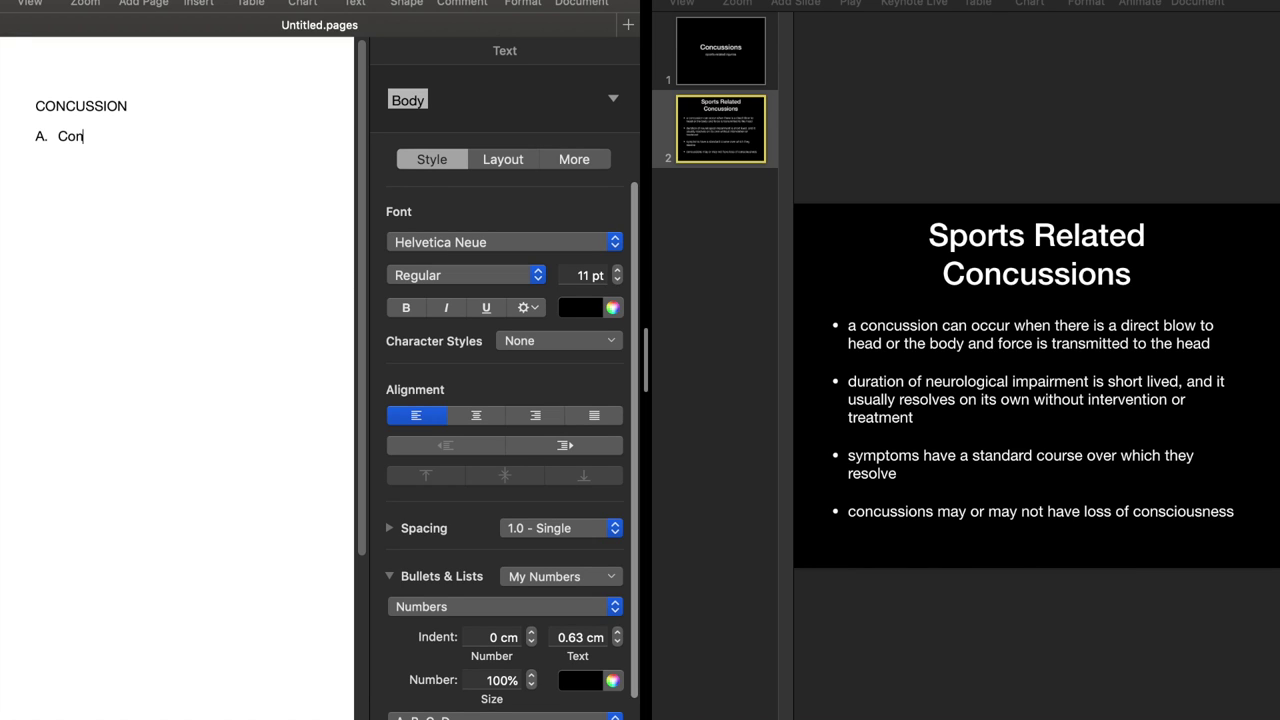
type("Concussion")
type("S")
type("ports related c")
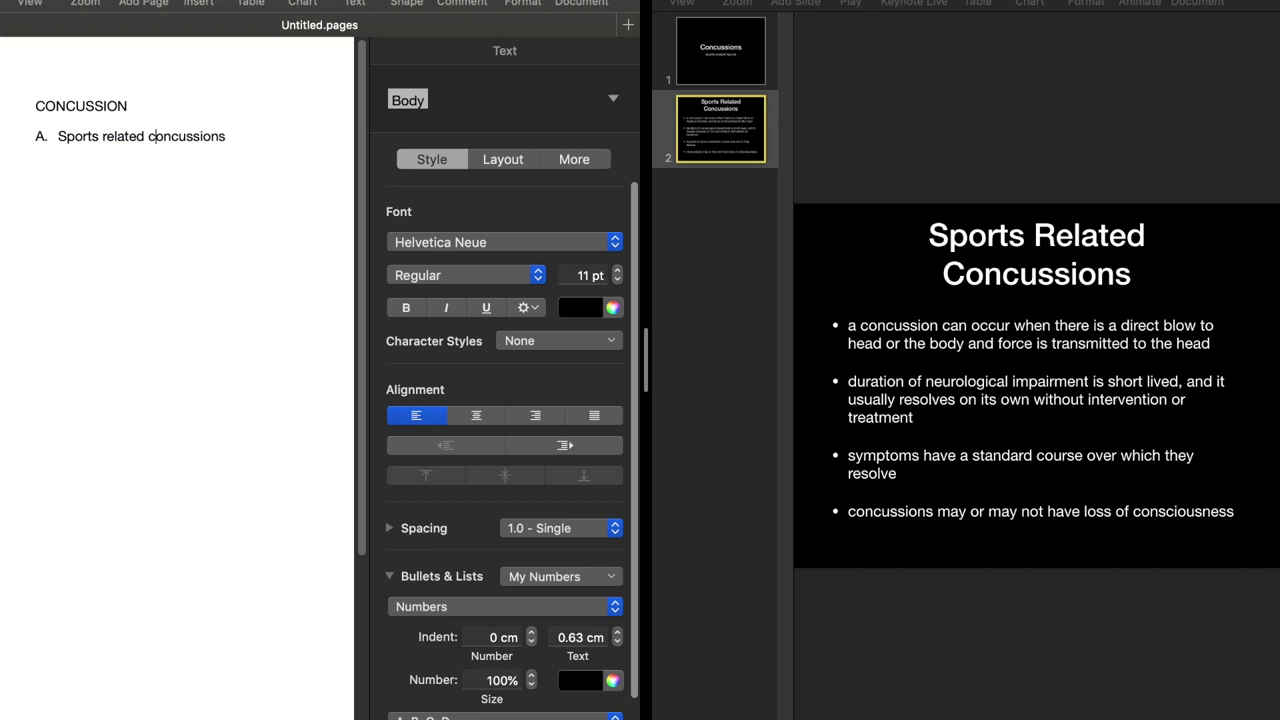
Open the full-screen Concussions notes and read the comment on the CONCUSSION heading.
key("ctrl+Up")
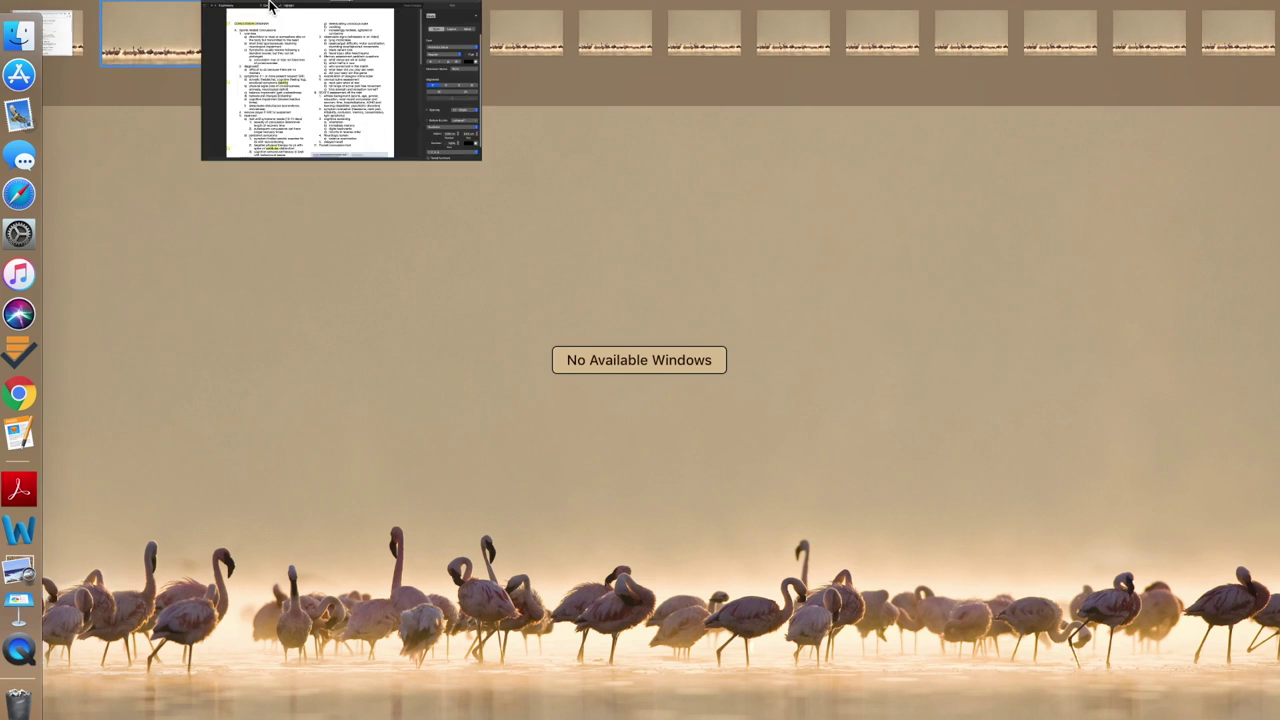
left_click(268, 7)
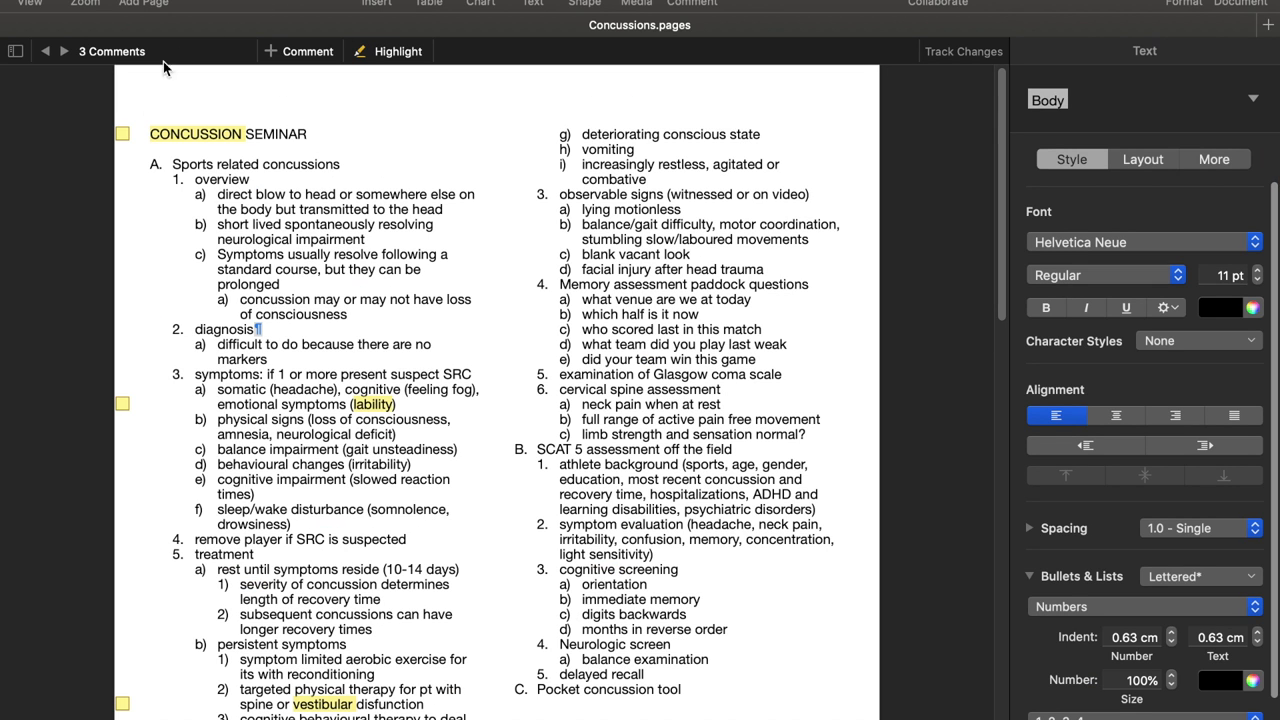
left_click(122, 135)
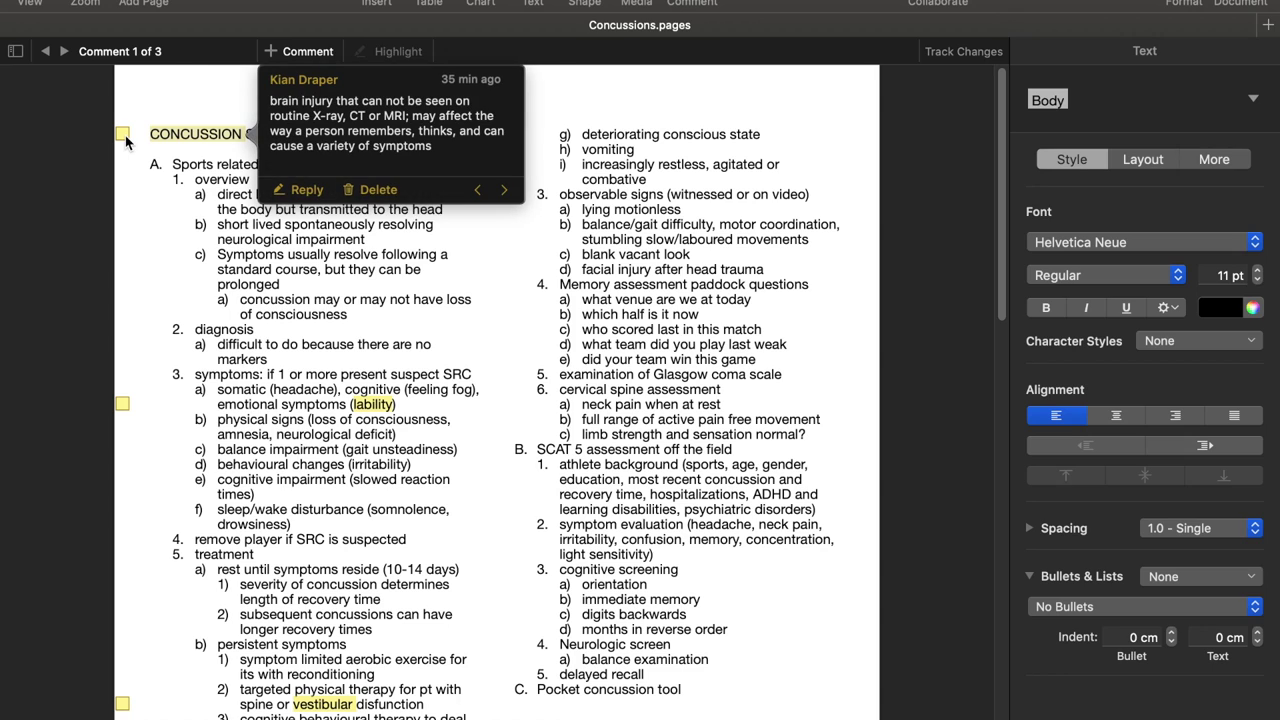
left_click(232, 420)
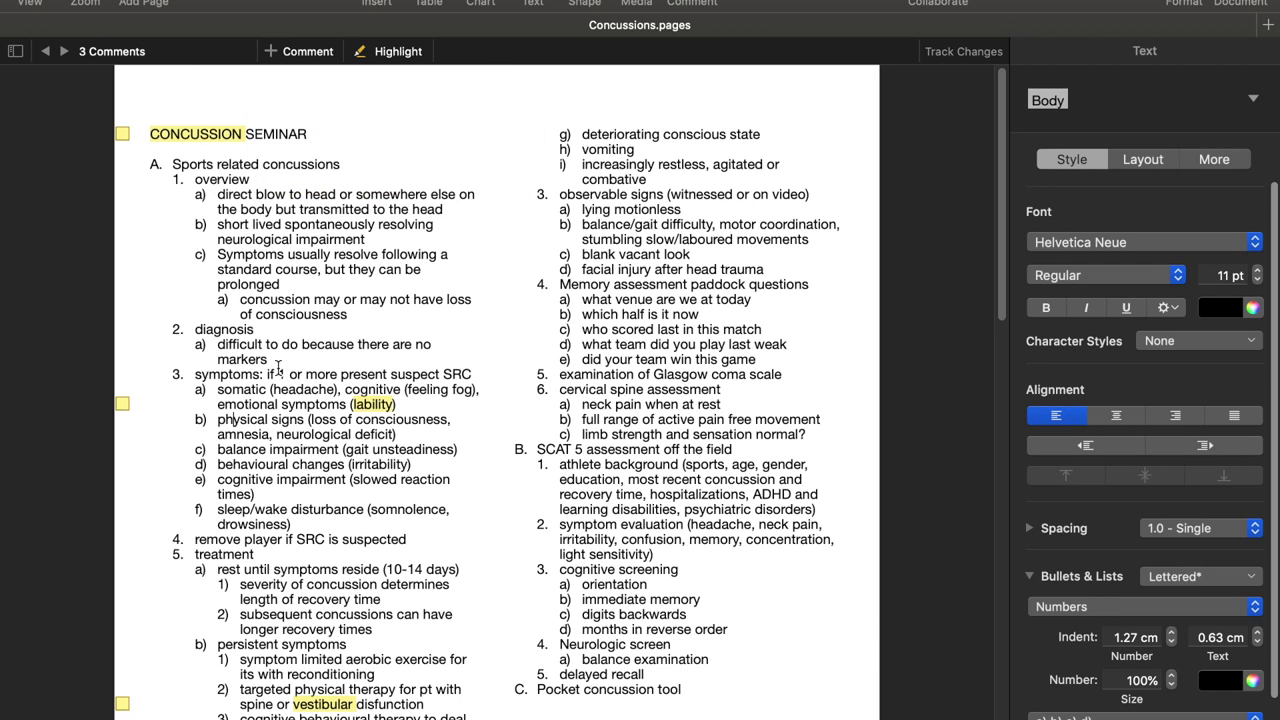
Read the comments on 'lability' and 'vestibular', then scroll through the remaining notes.
left_click(121, 406)
scroll(216, 487, "down", 3)
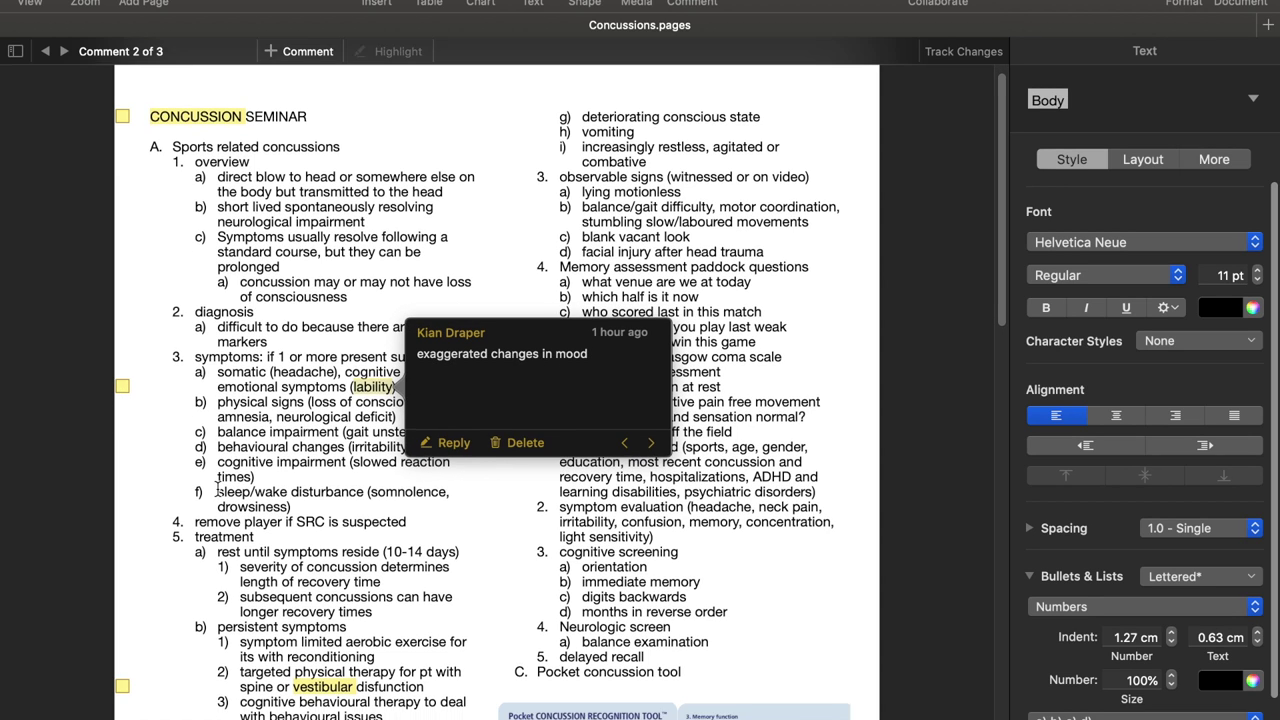
left_click(122, 641)
scroll(262, 567, "down", 5)
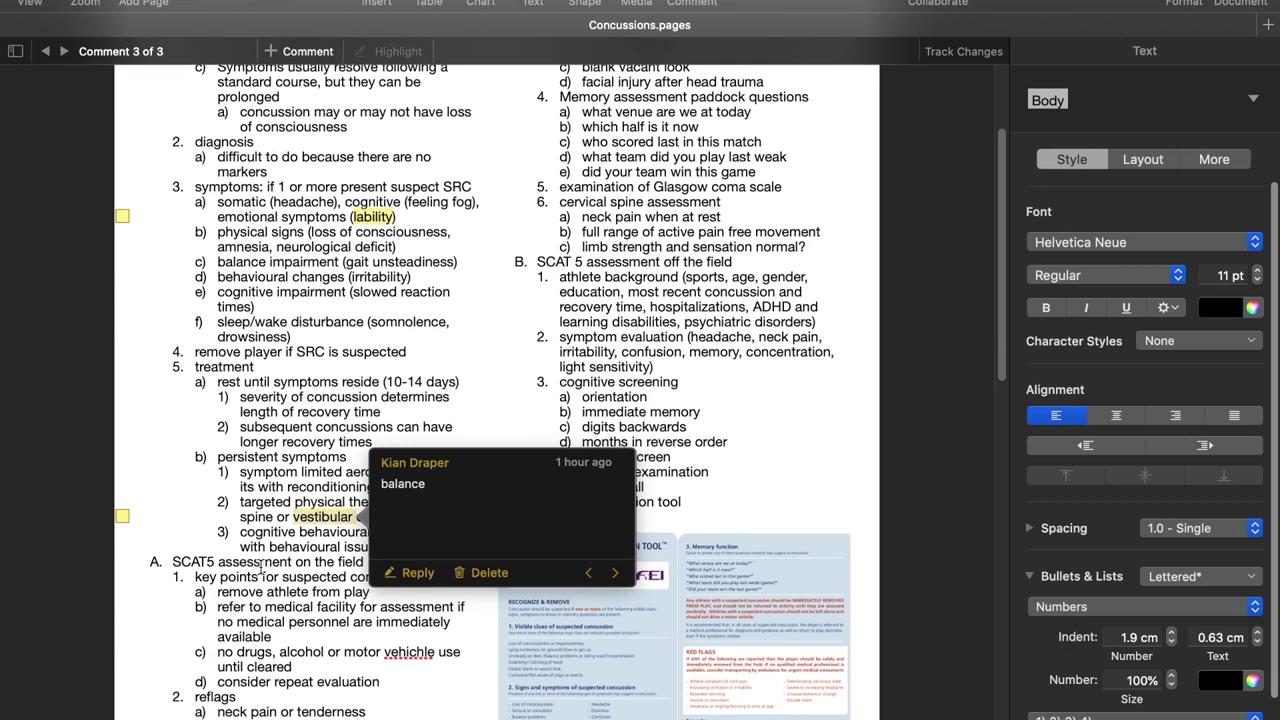
left_click(261, 613)
scroll(355, 612, "down", 1)
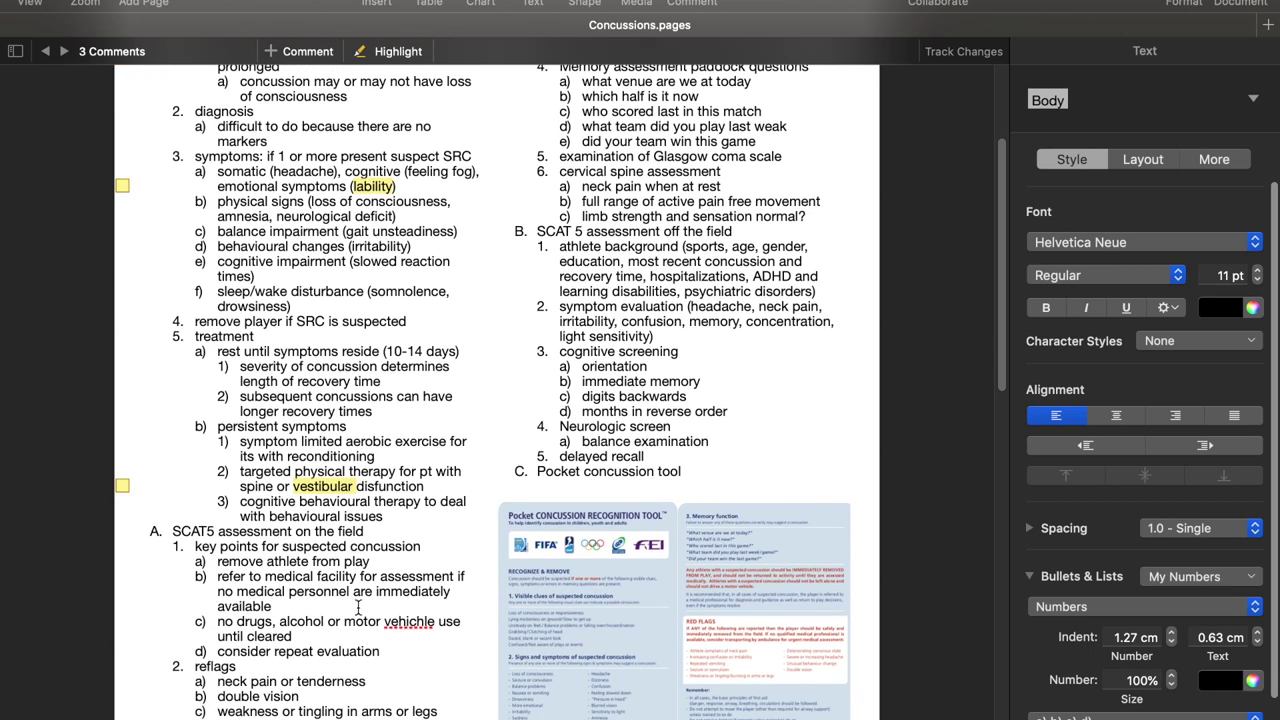
scroll(358, 607, "down", 3)
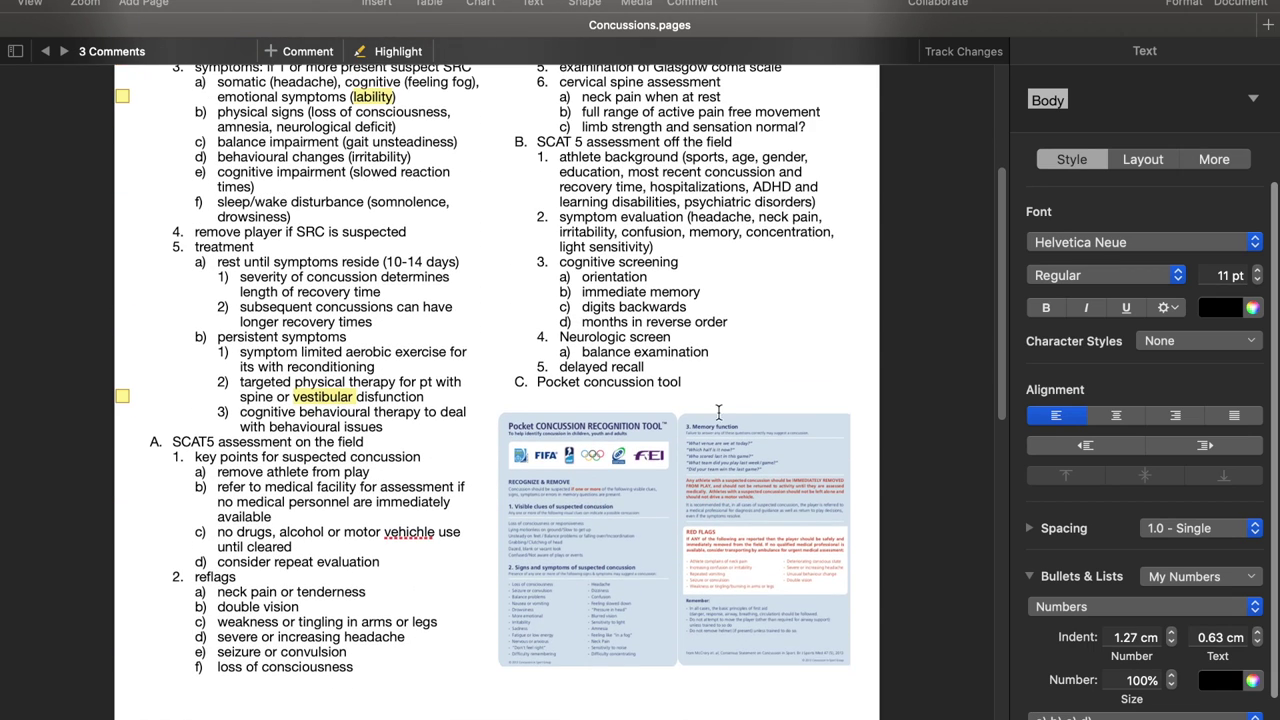
scroll(740, 555, "down", 5)
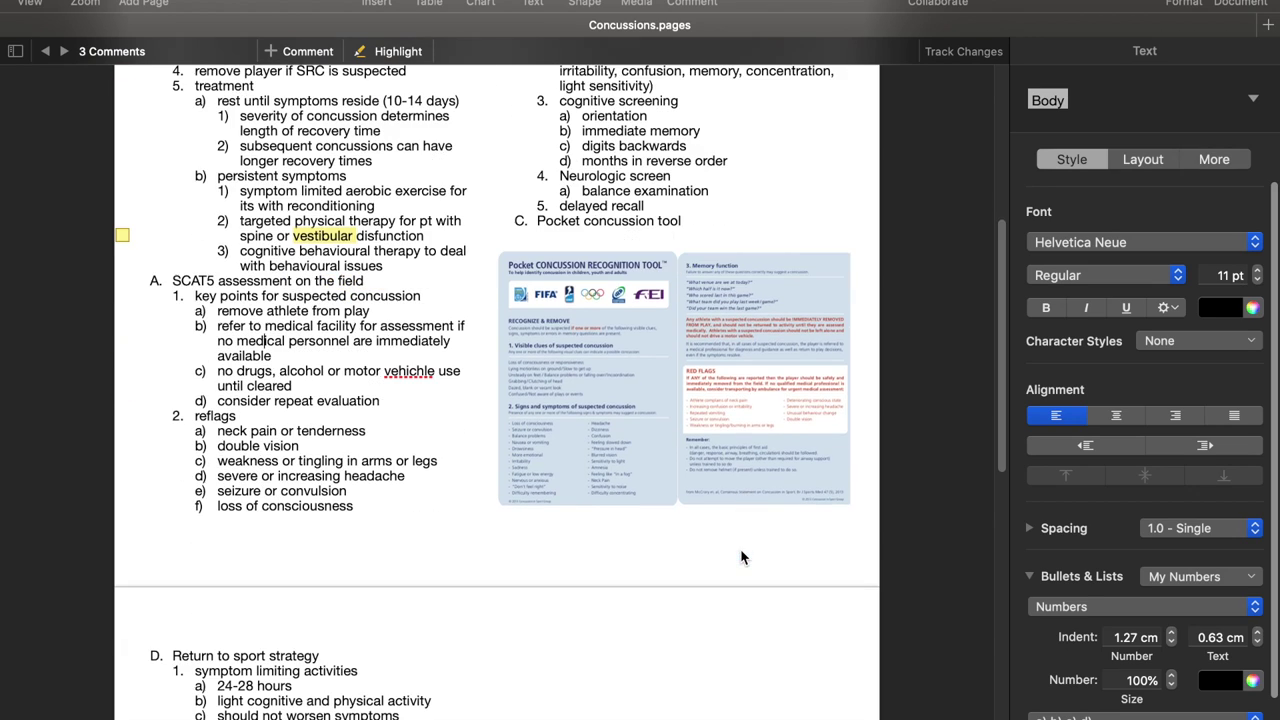
scroll(725, 555, "down", 4)
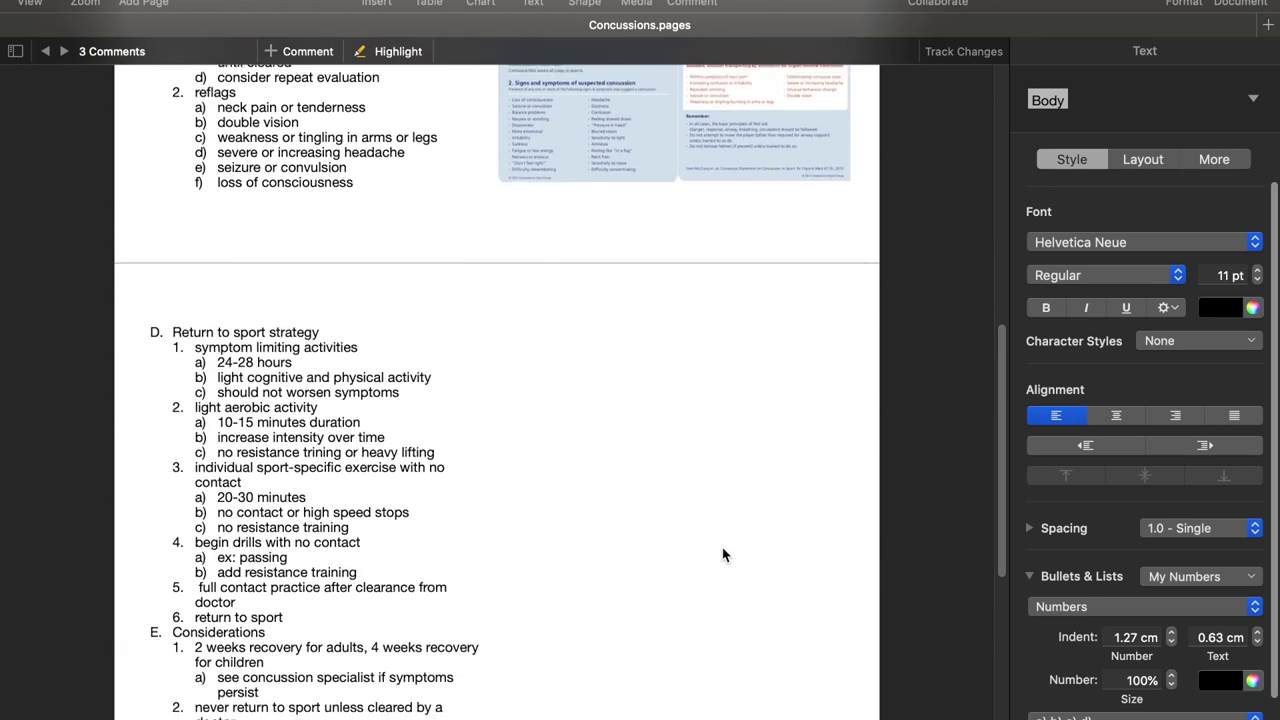